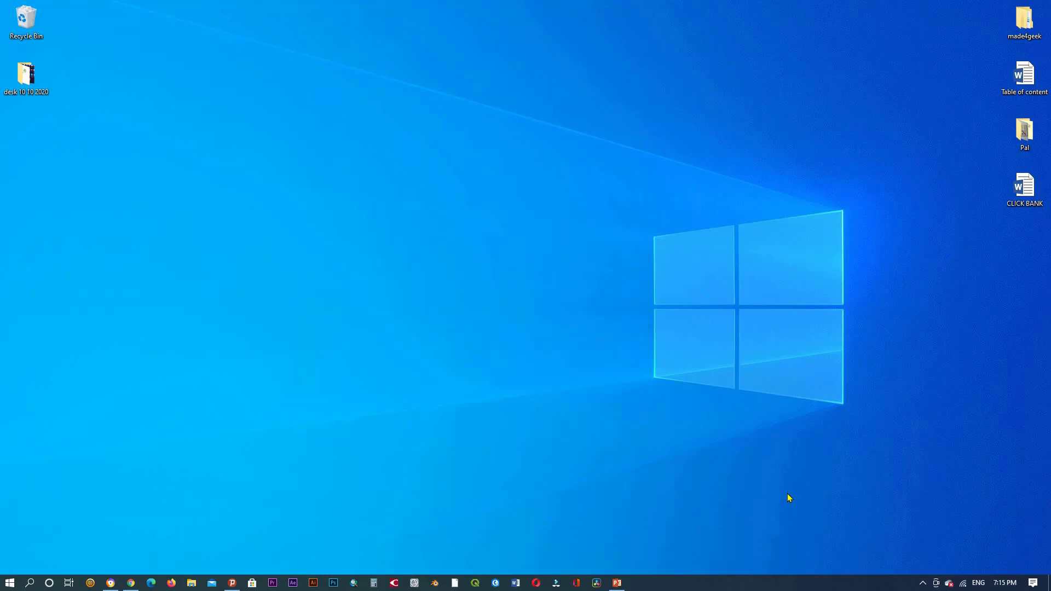
Open Chrome and search Google for 'maps' to load Google Maps showing Europe
left_click(131, 582)
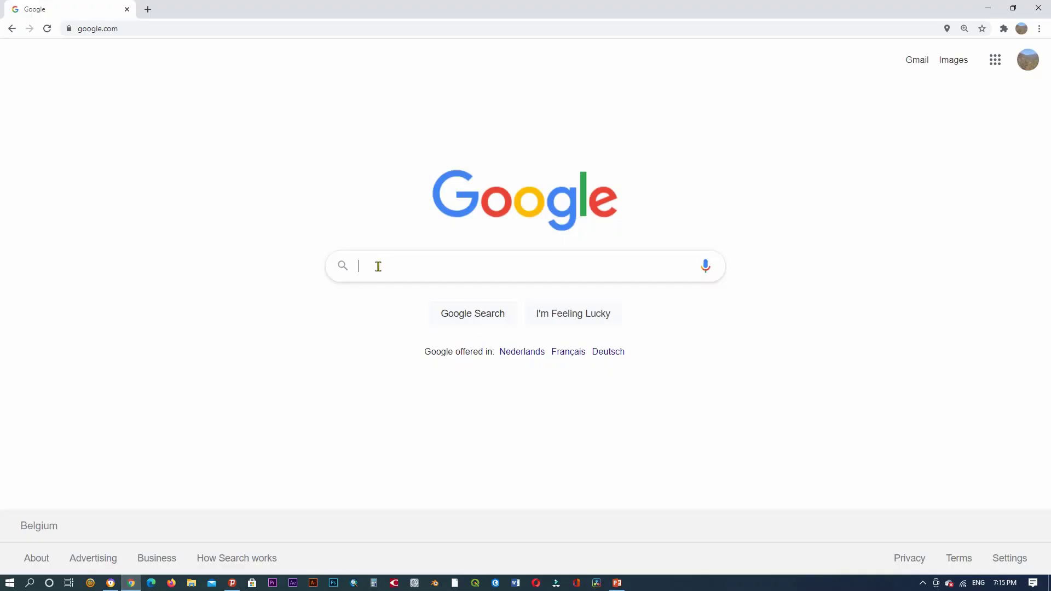
type("maps")
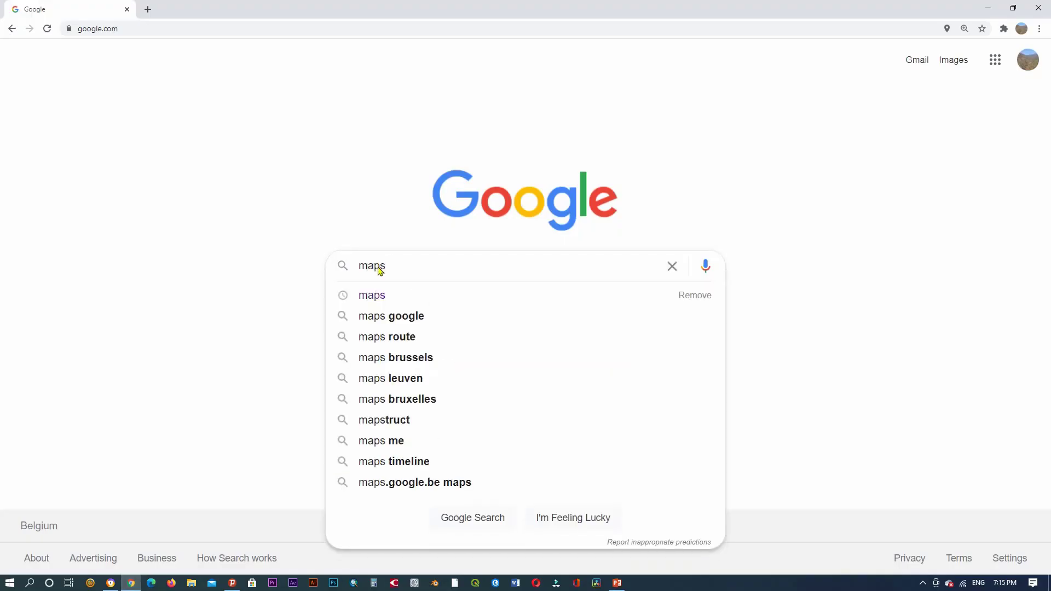
left_click(385, 297)
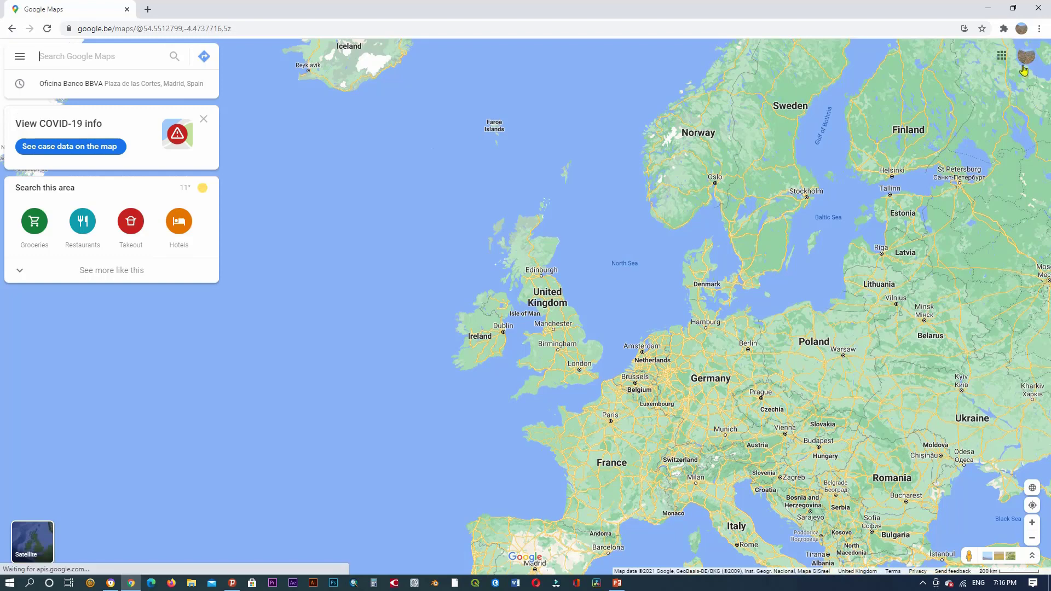
Check the account panel, close it, and bring up the Maps main menu
left_click(1026, 59)
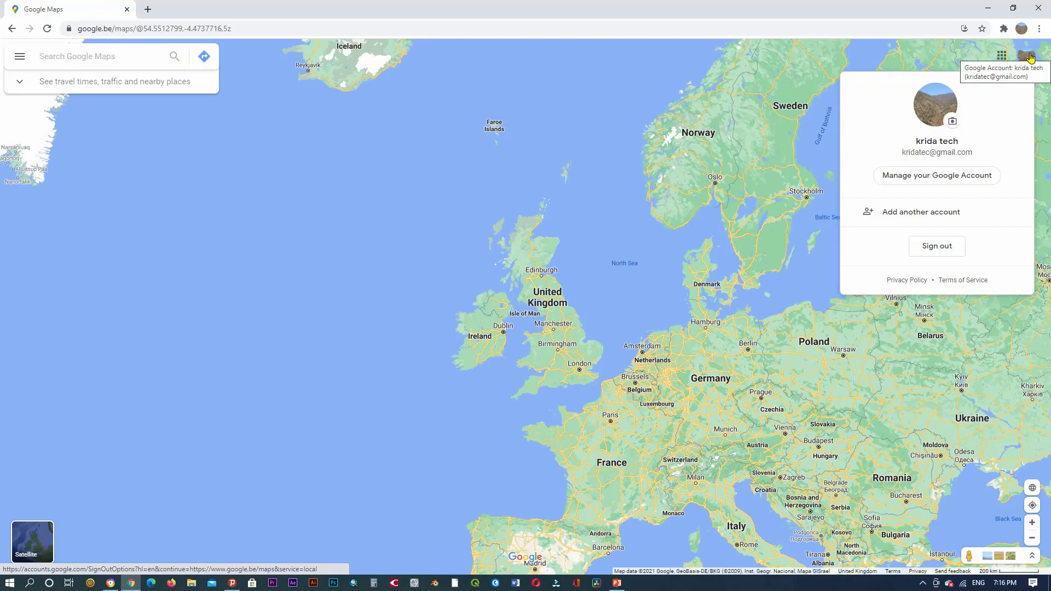
left_click(1028, 57)
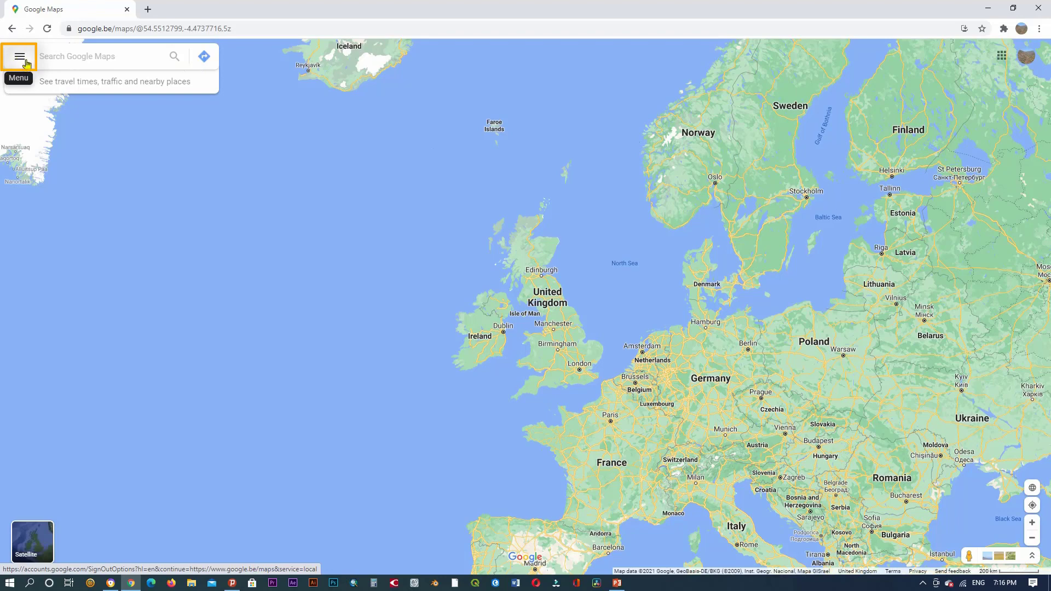
left_click(21, 58)
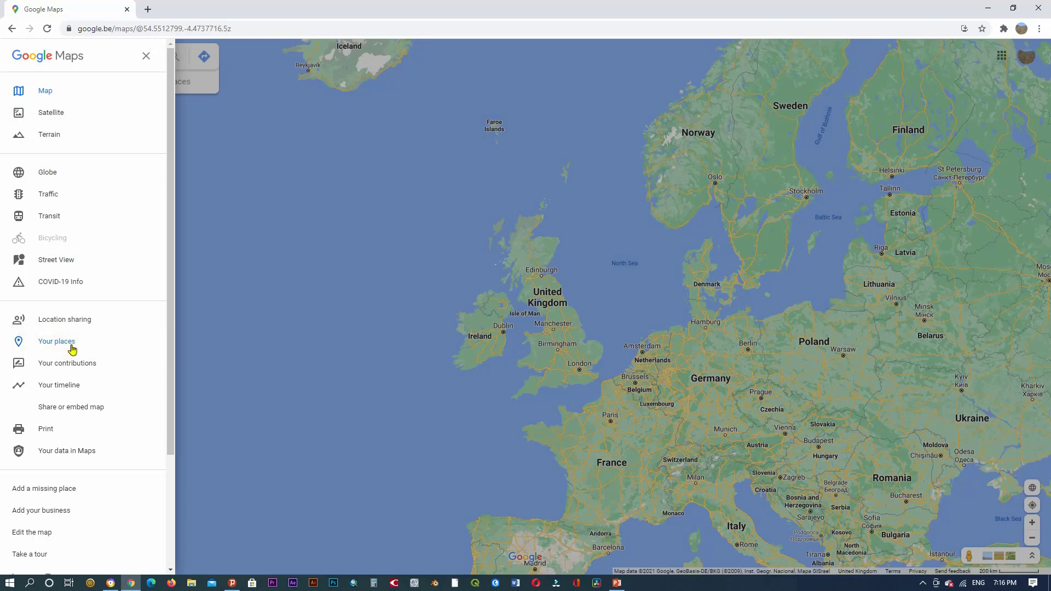
Go to Your places to see the Labeled tab with empty Home and Work
left_click(74, 349)
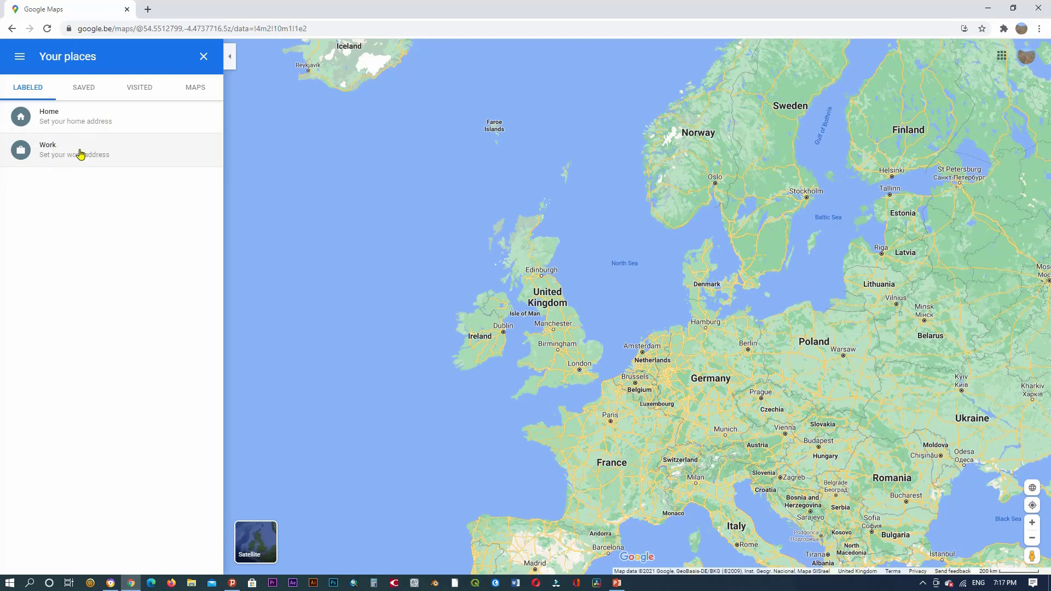
left_click(80, 154)
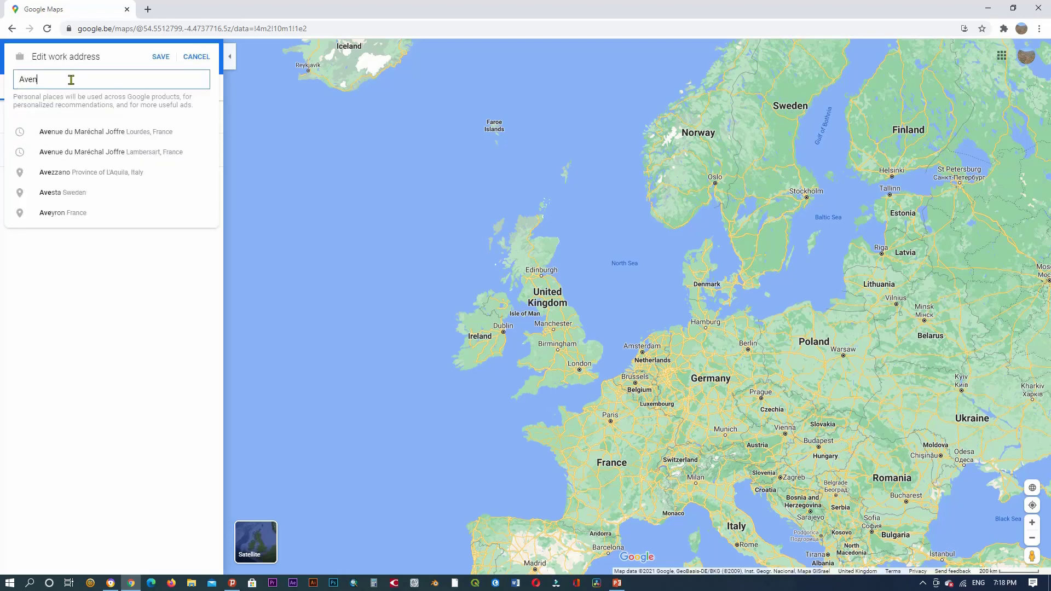
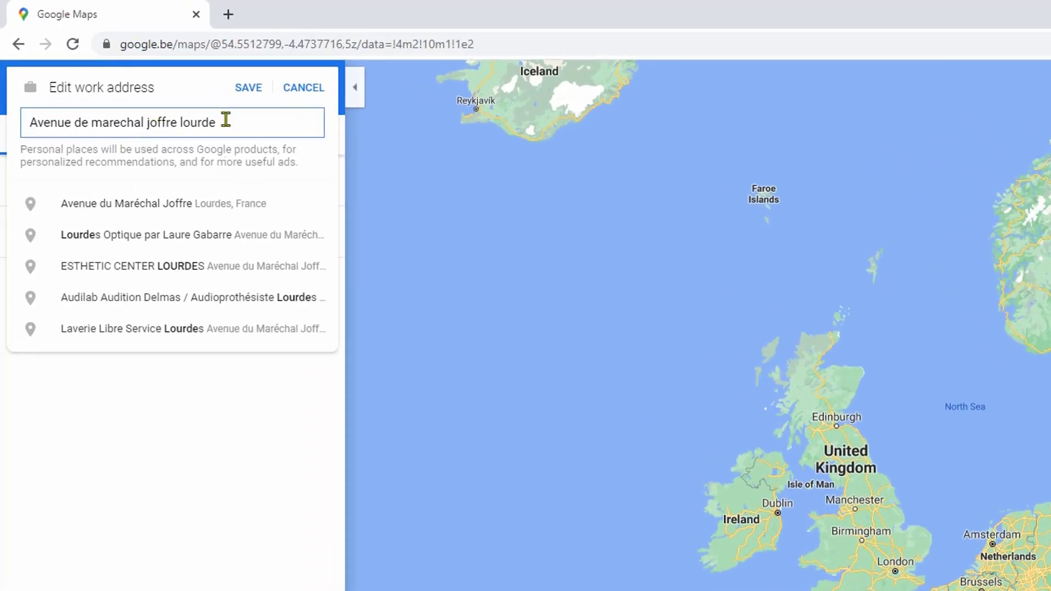
left_click(270, 207)
triple_click(285, 122)
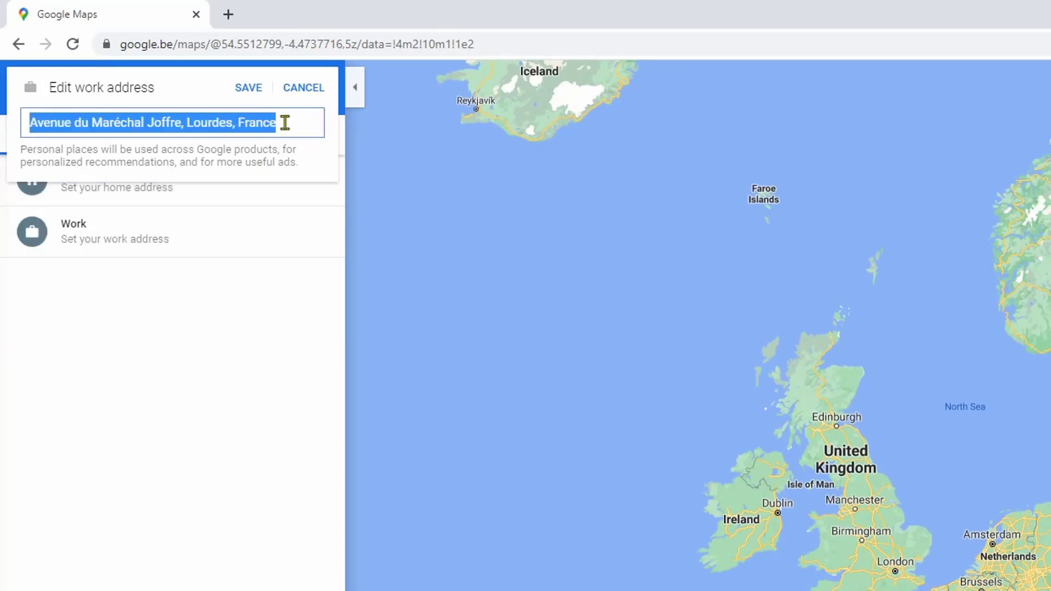
left_click(250, 90)
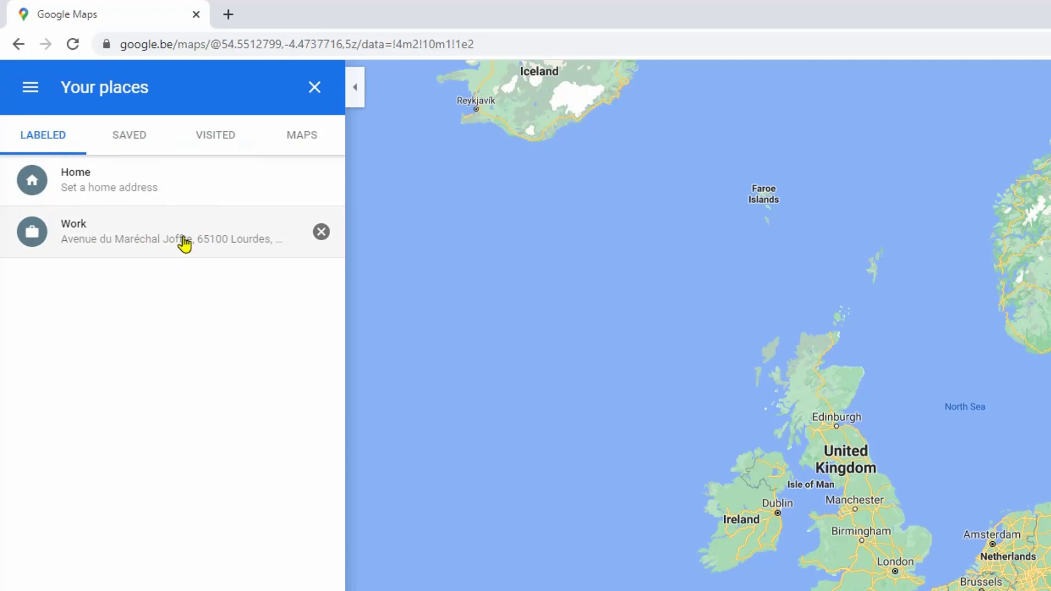
Open the Lourdes Work place and begin Add a missing place there
left_click(185, 244)
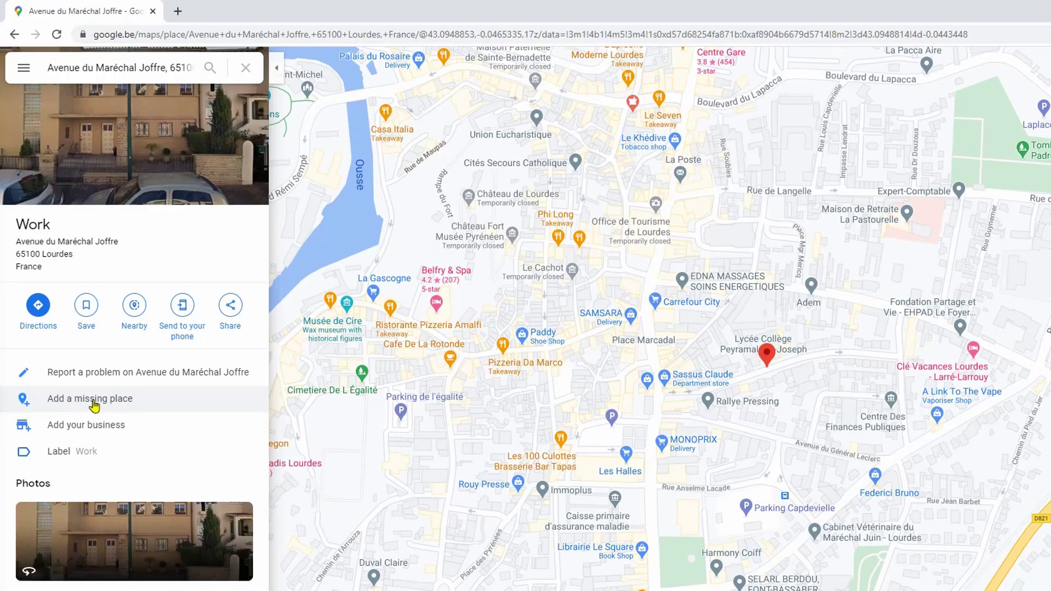
left_click(94, 405)
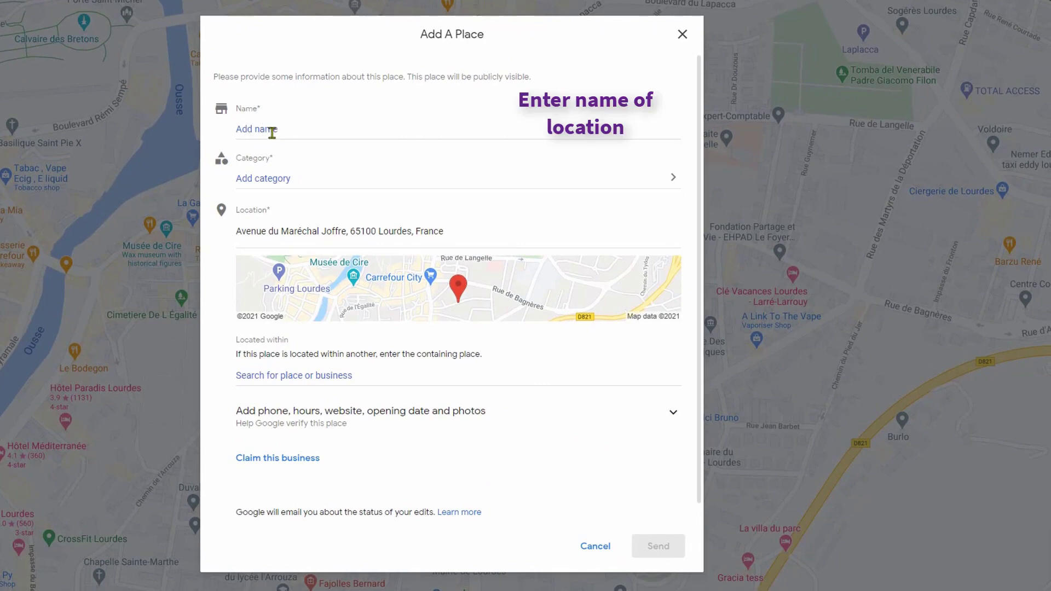
Name the new place 'Naps Bar' and bring up the category list
left_click(290, 128)
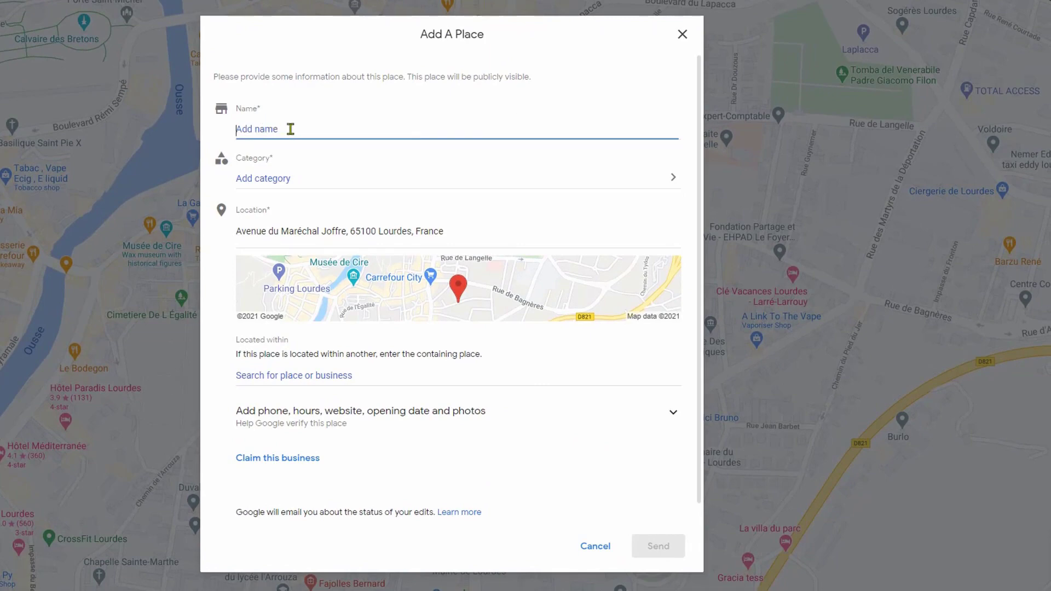
type("Naps Bar")
left_click(674, 183)
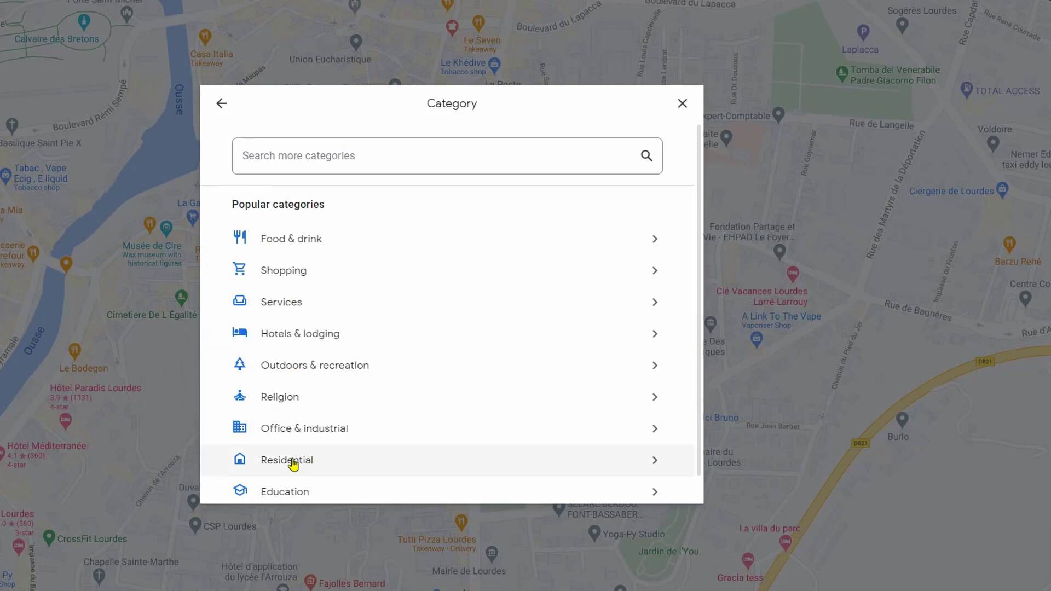
Choose Bar under Food & drink as the place category
scroll(340, 487, "down", 1)
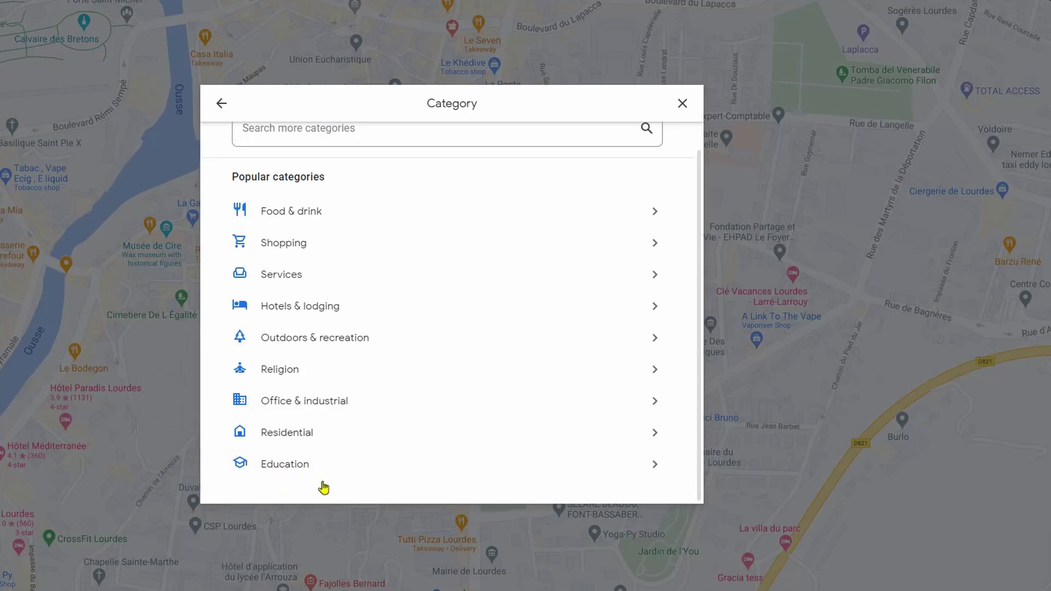
scroll(321, 447, "up", 1)
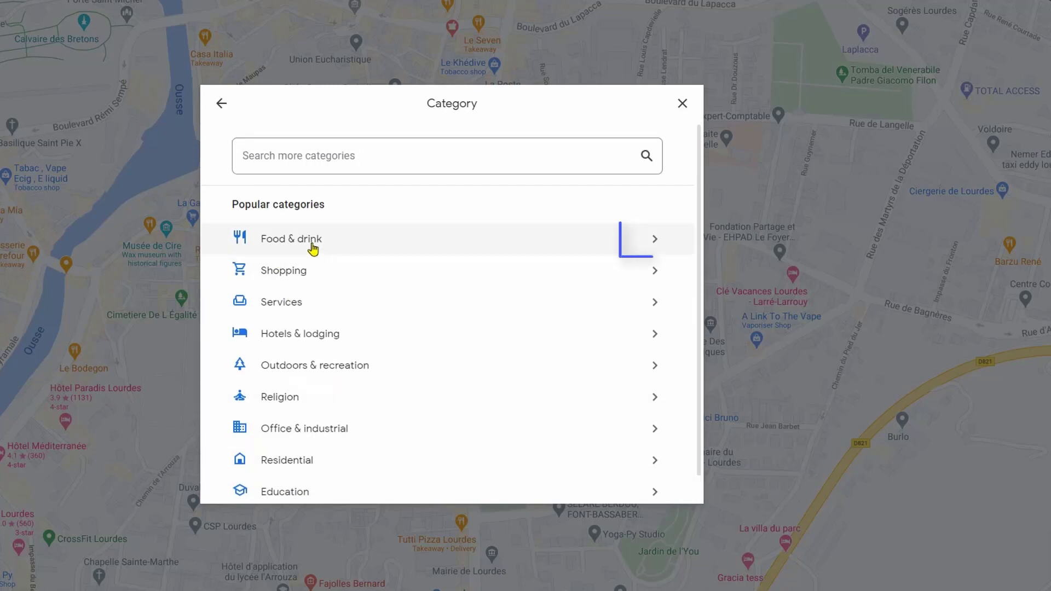
left_click(361, 247)
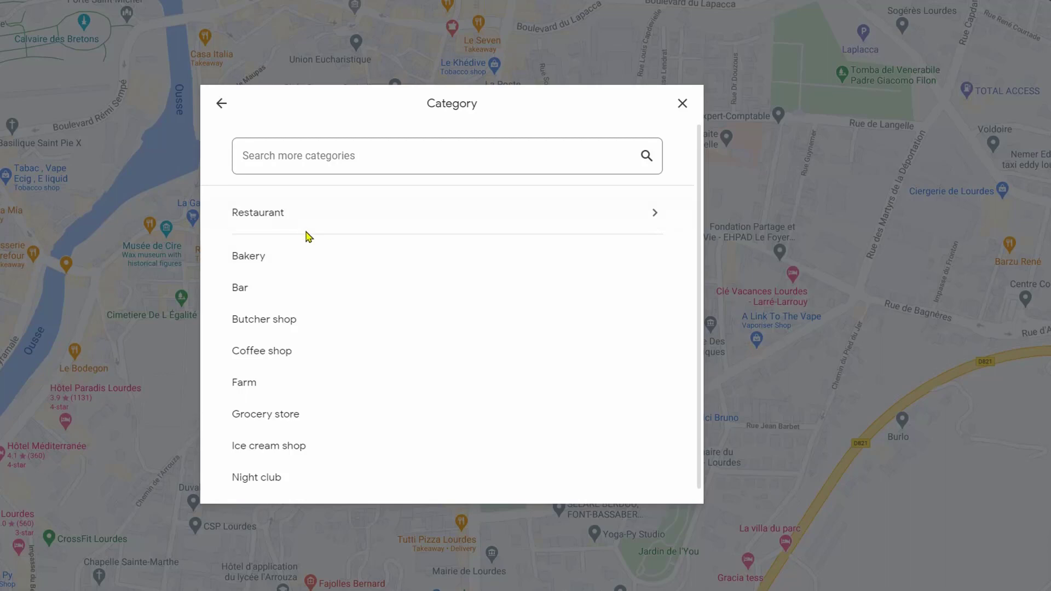
scroll(304, 258, "down", 1)
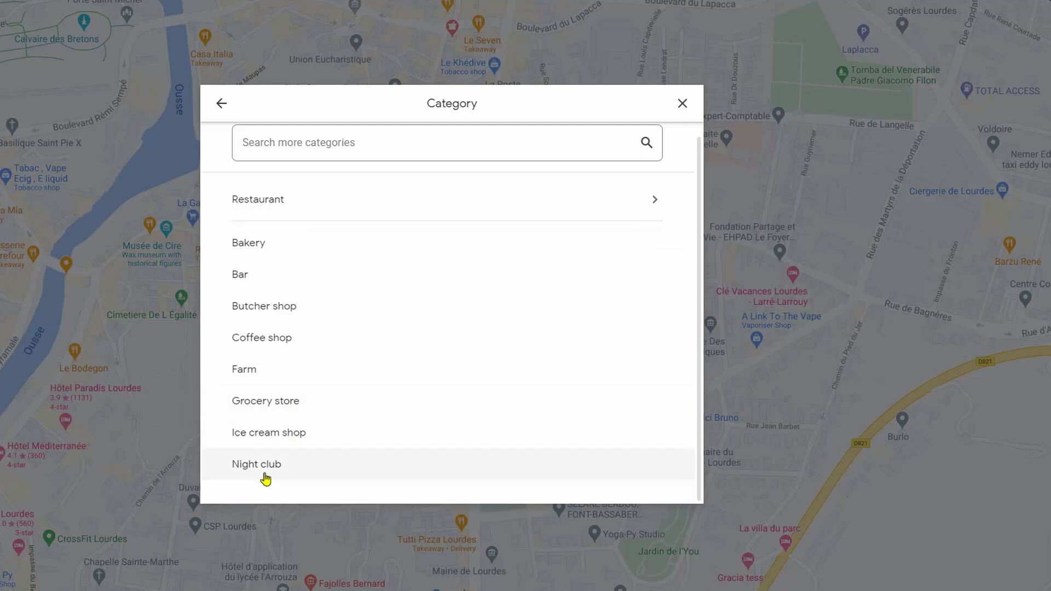
left_click(255, 280)
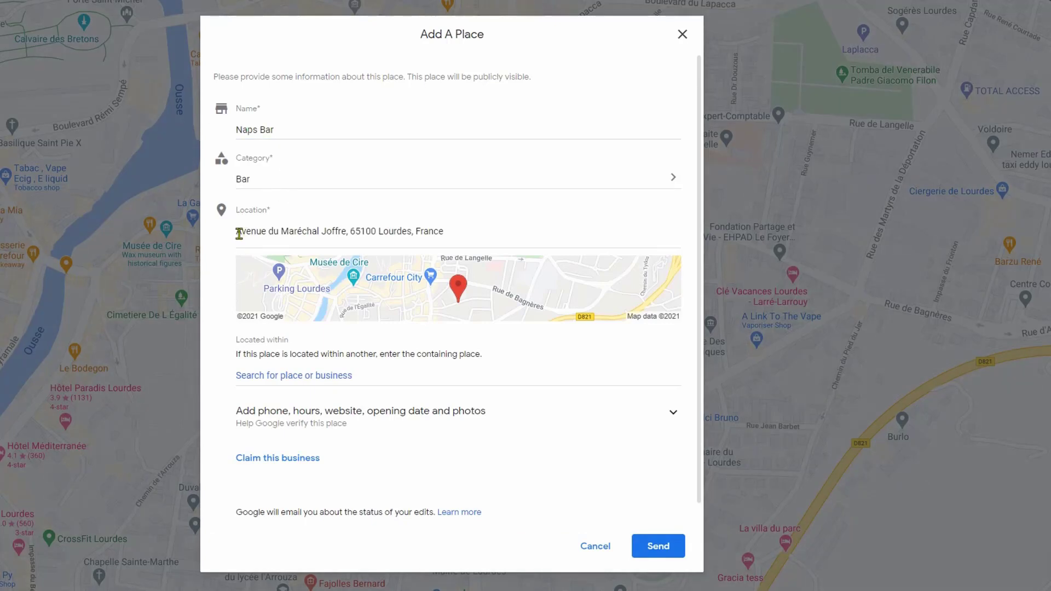
Select the prefilled Lourdes address and expand the map preview into the Location map
left_click_drag(238, 232, 455, 230)
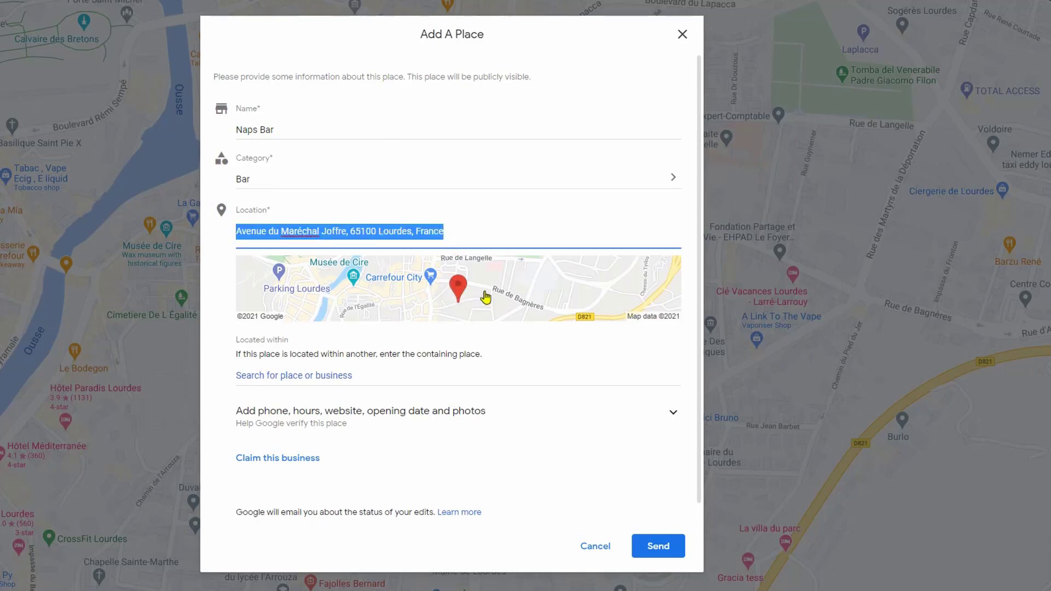
left_click(465, 301)
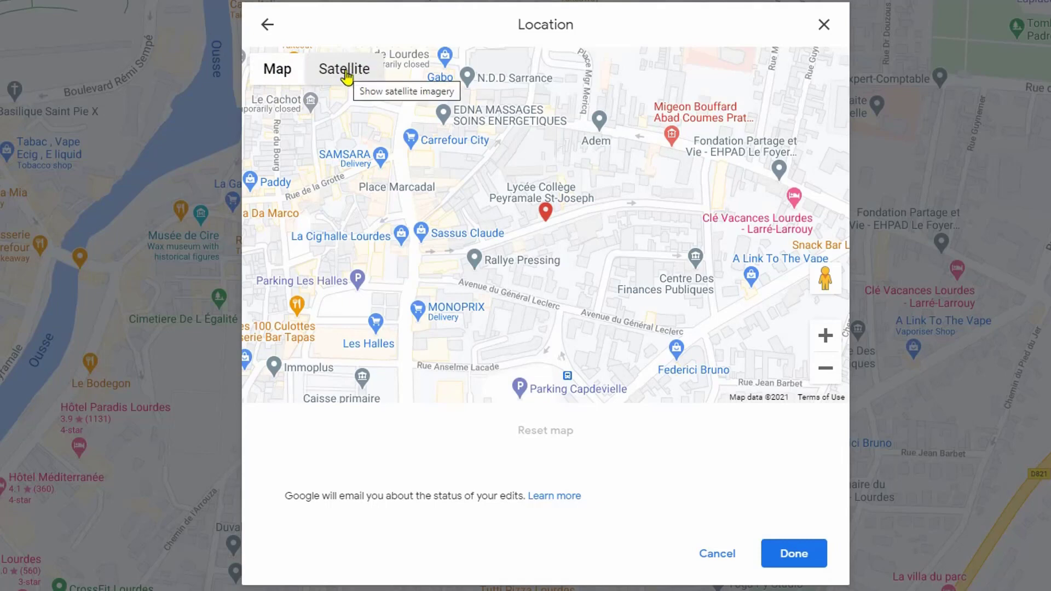
Switch to Satellite view and position the pin on a building beside Avenue du Maréchal Joffre
left_click(346, 74)
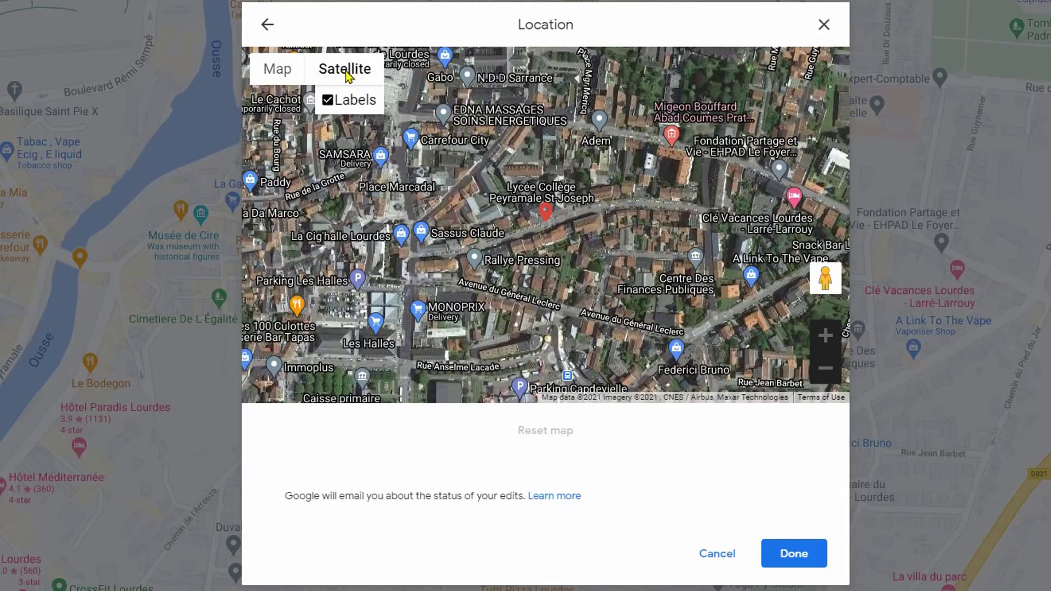
scroll(546, 230, "down", 3)
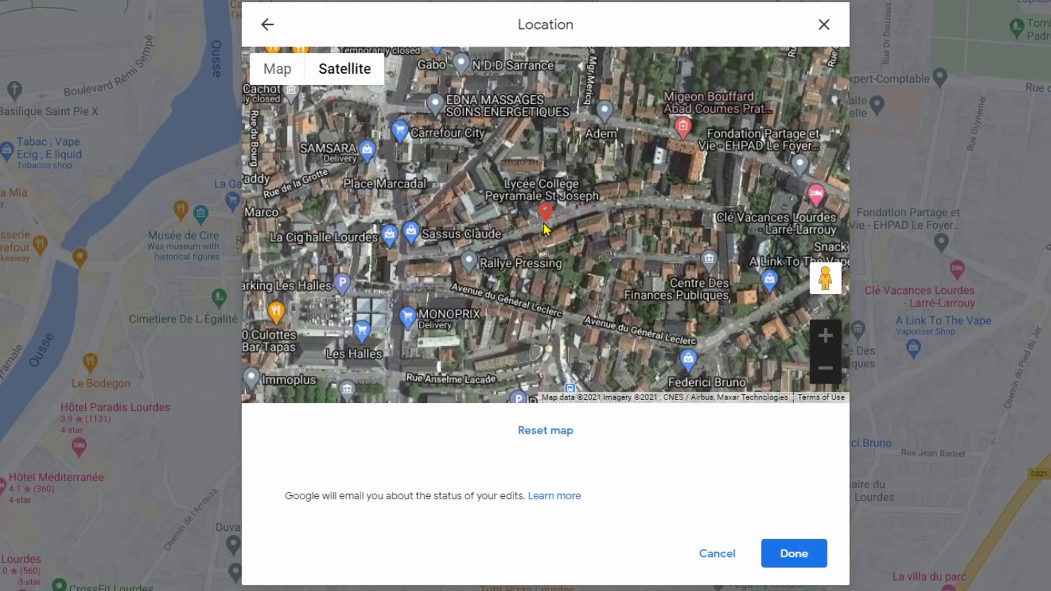
scroll(546, 229, "up", 4)
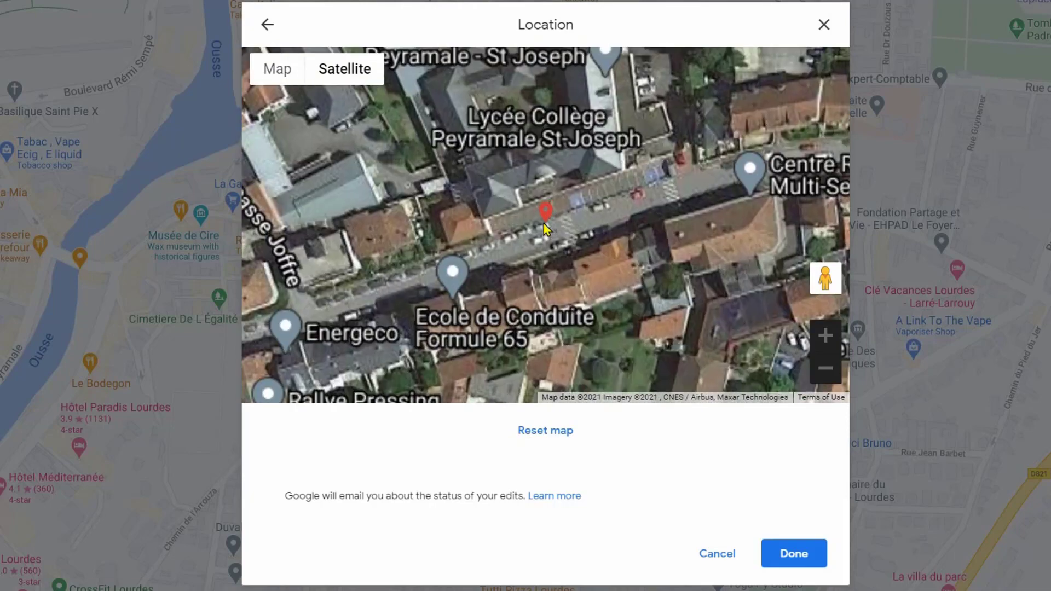
scroll(503, 247, "up", 1)
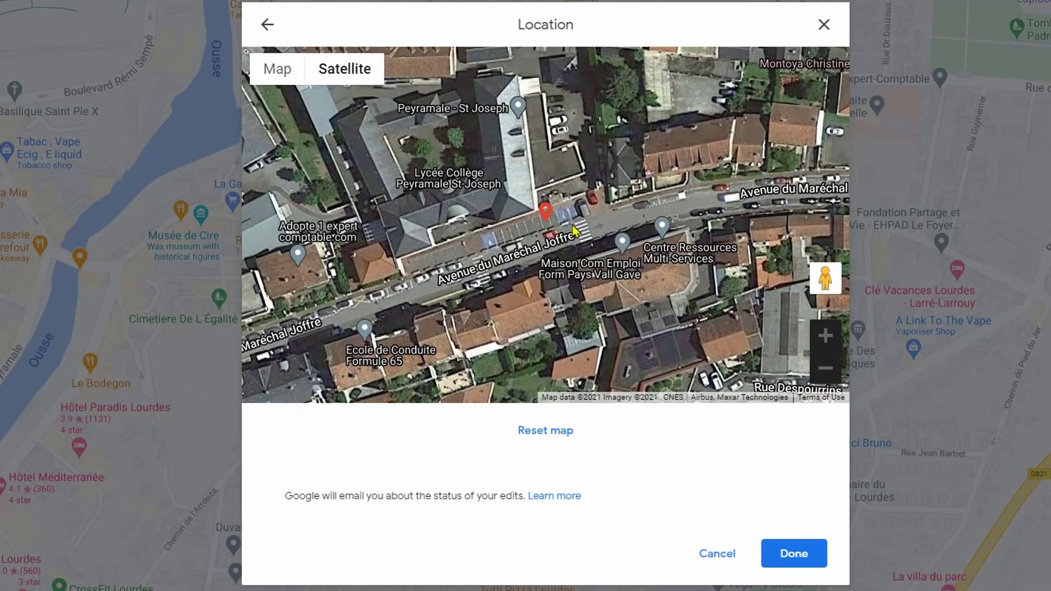
left_click_drag(575, 230, 548, 265)
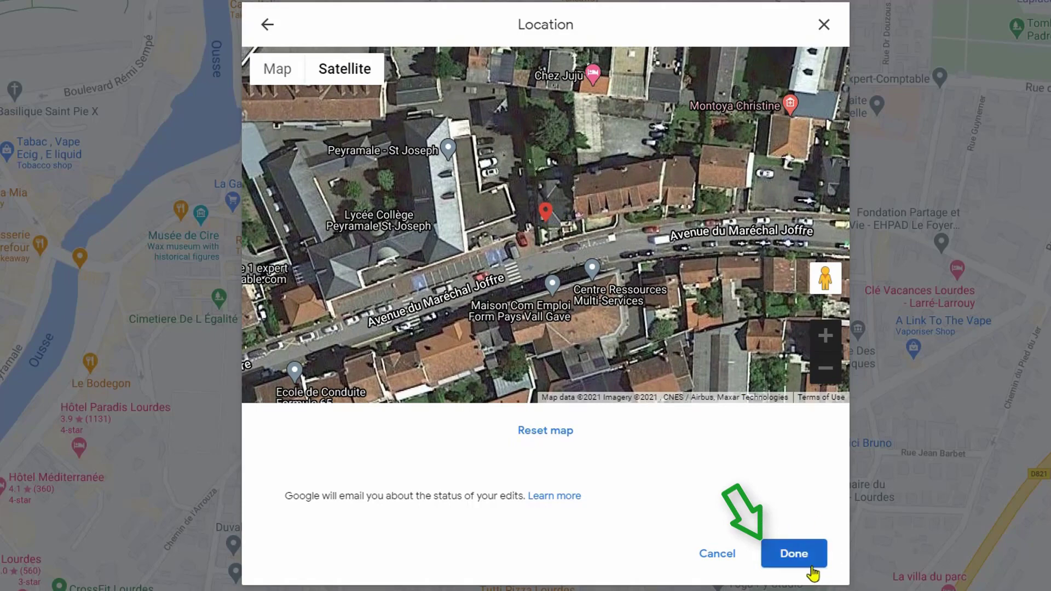
Confirm the pin location and expand the phone, hours, website, opening date and photo fields
left_click(805, 557)
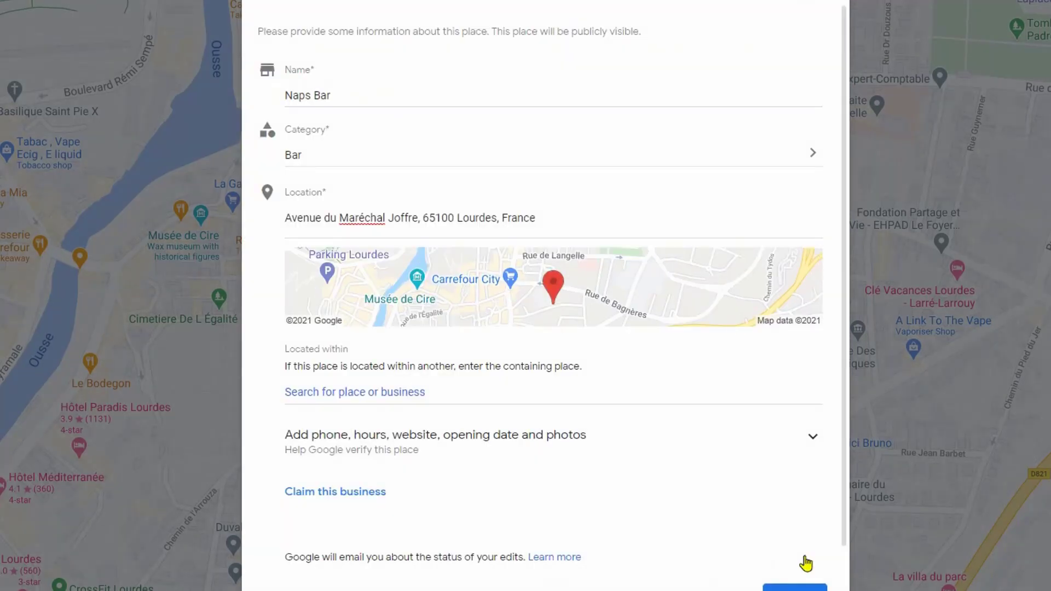
scroll(735, 365, "down", 1)
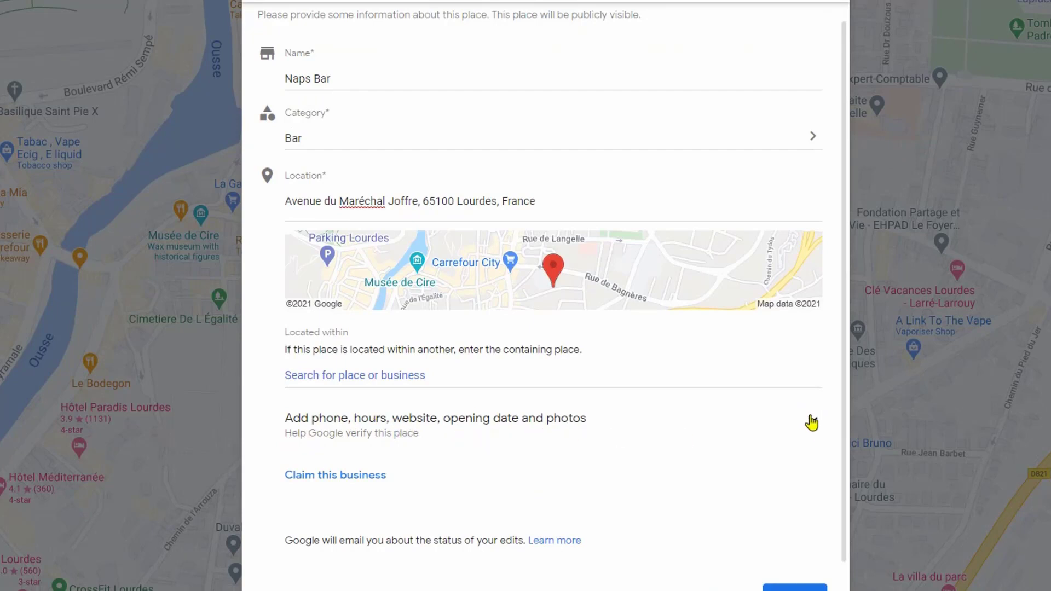
left_click(813, 423)
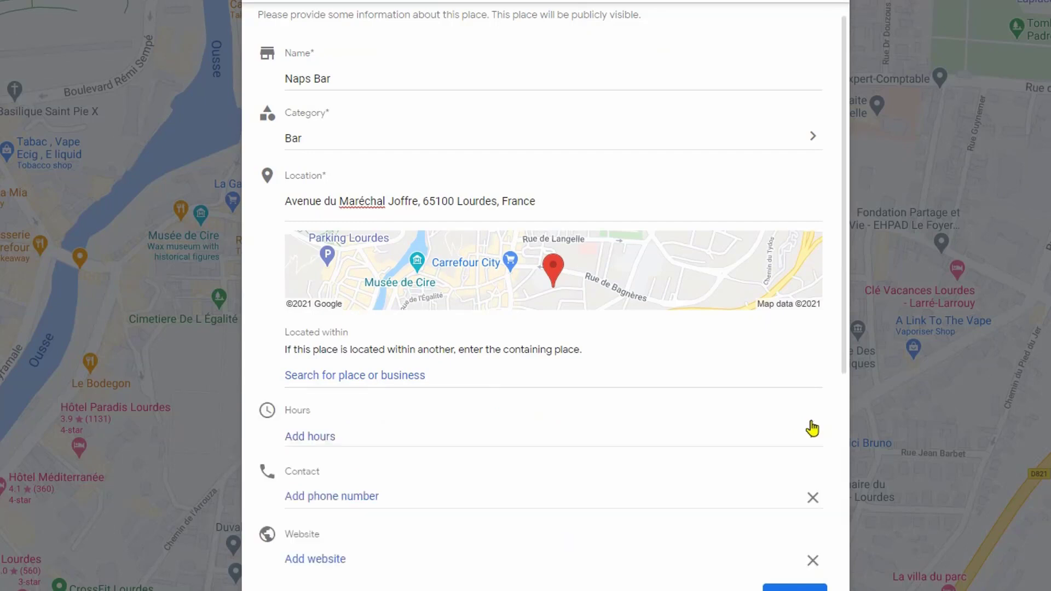
scroll(812, 429, "down", 3)
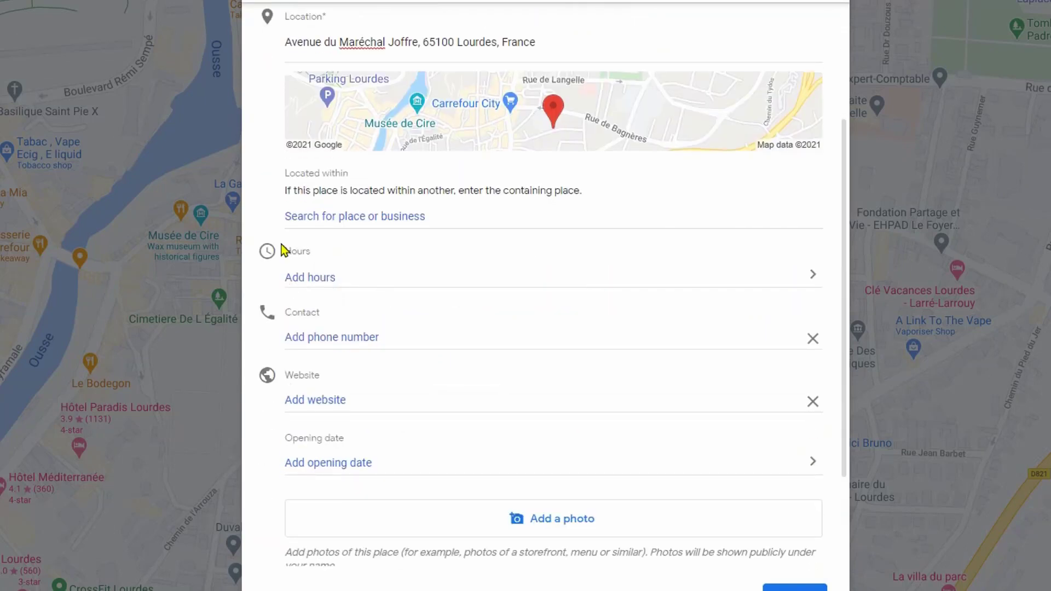
left_click_drag(286, 253, 316, 259)
In Naps Bar's hours editor, select all seven days, Sunday through Saturday
left_click(813, 278)
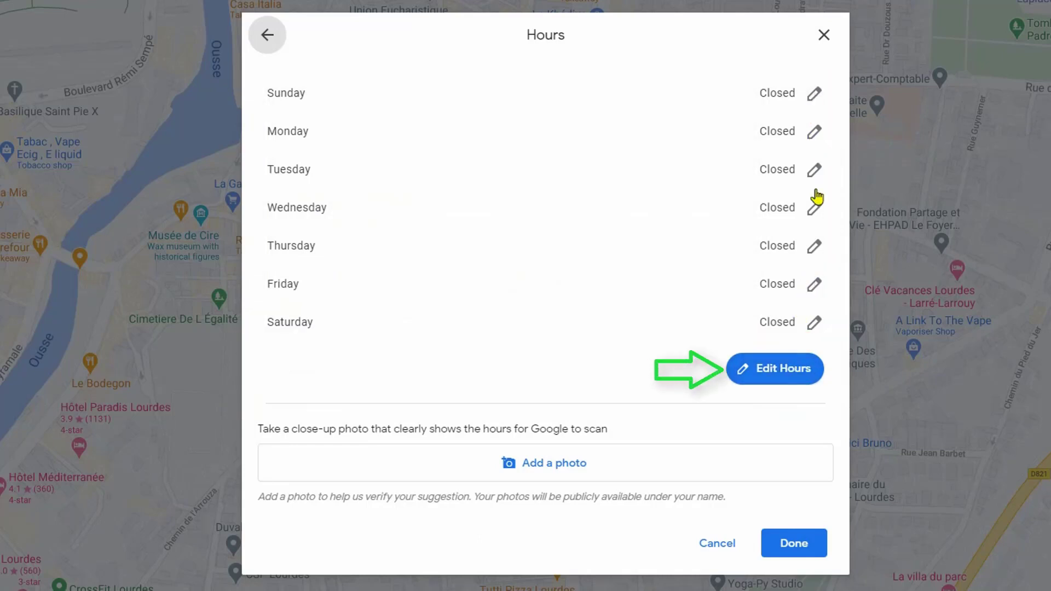
left_click(787, 373)
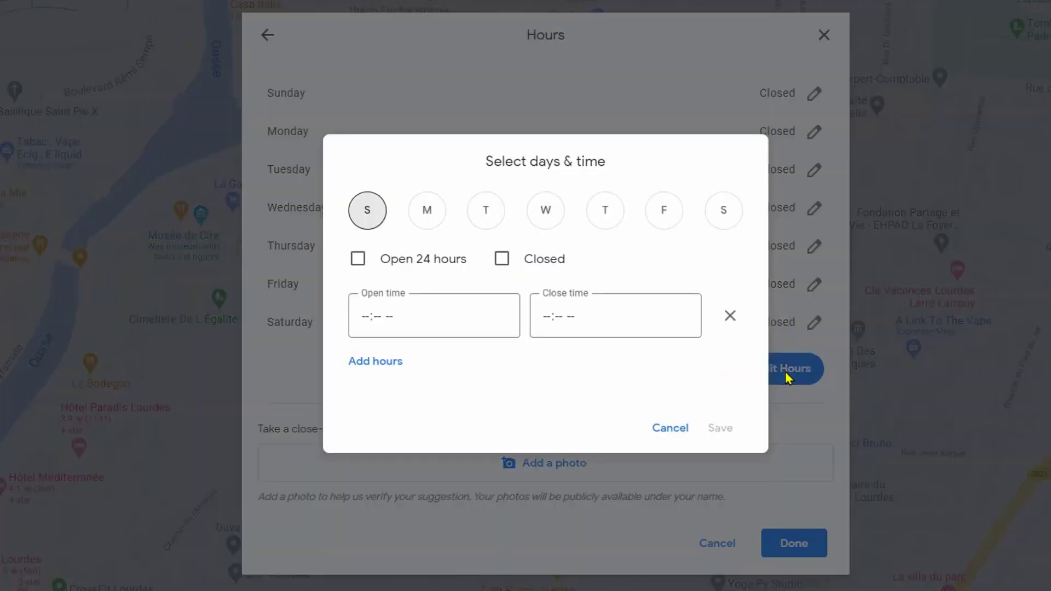
left_click(370, 210)
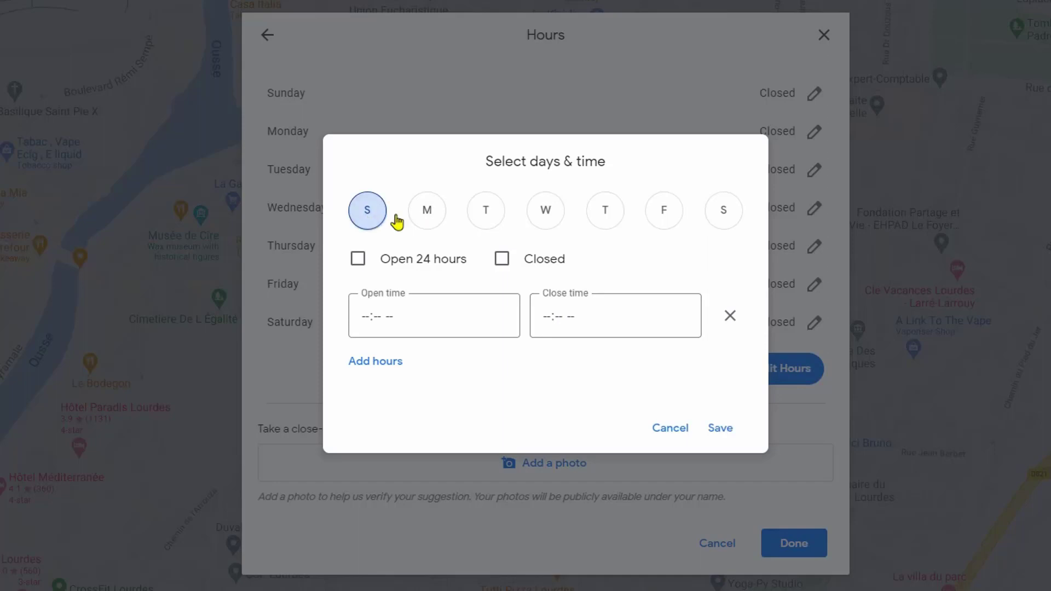
left_click(434, 211)
left_click(485, 217)
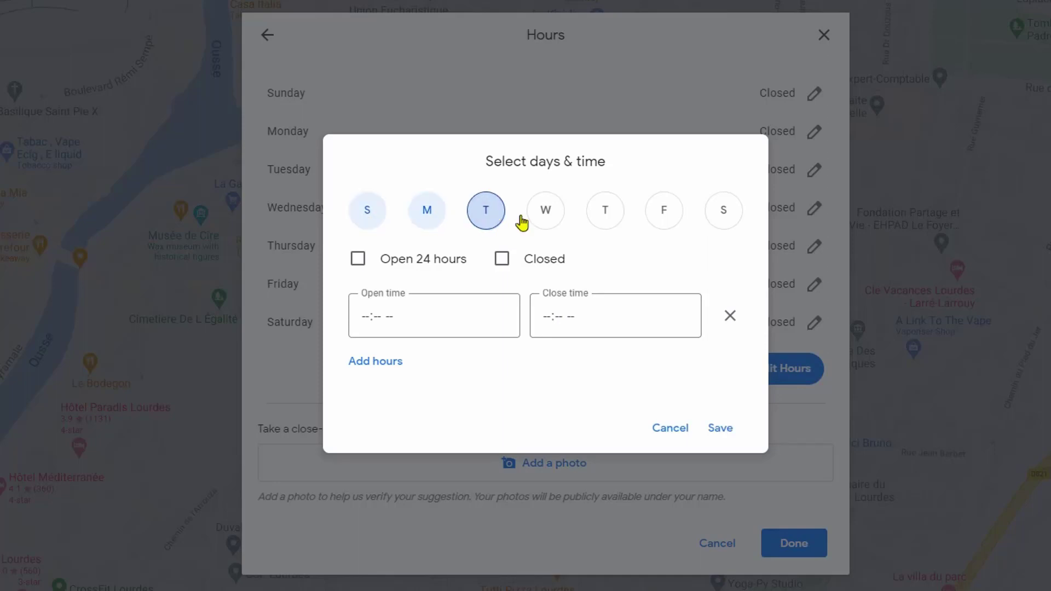
left_click(545, 212)
left_click(606, 218)
left_click(665, 214)
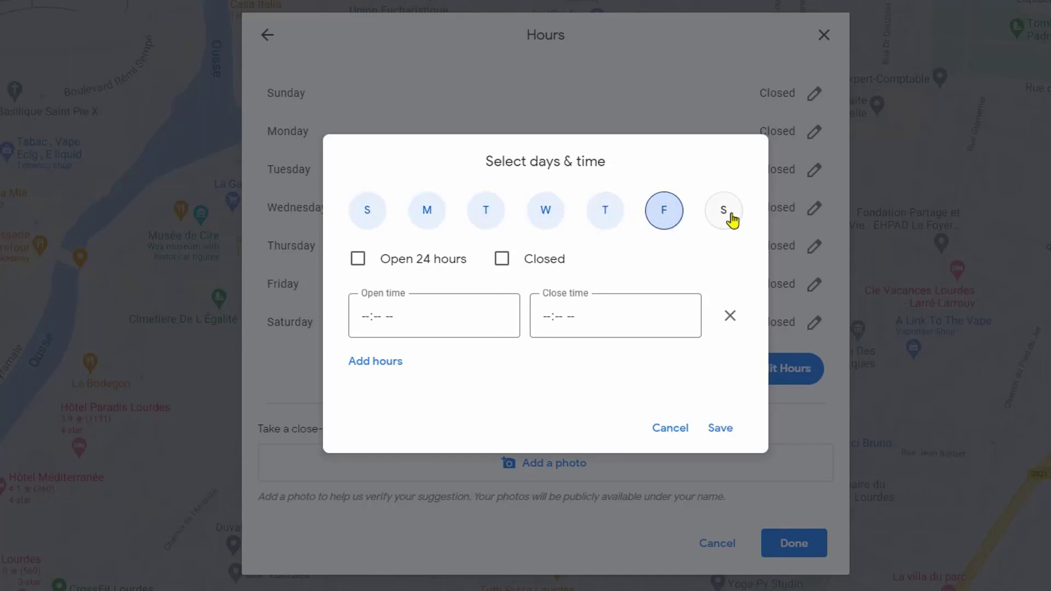
left_click(730, 218)
Set opening time 08:05 PM and closing time 03:30 PM for the selected days, and save
left_click(363, 317)
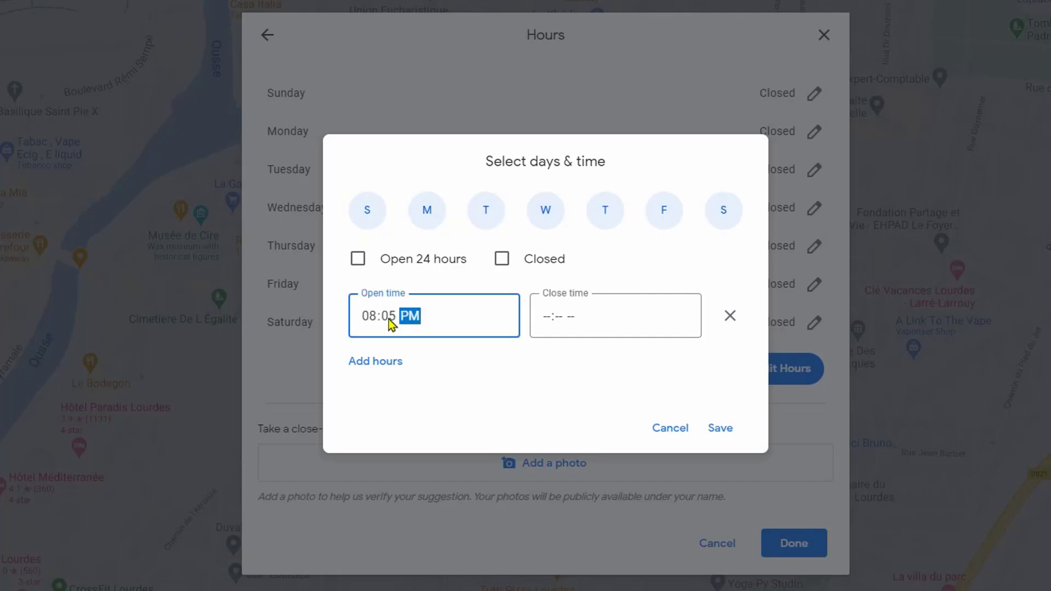
left_click(549, 322)
type("0")
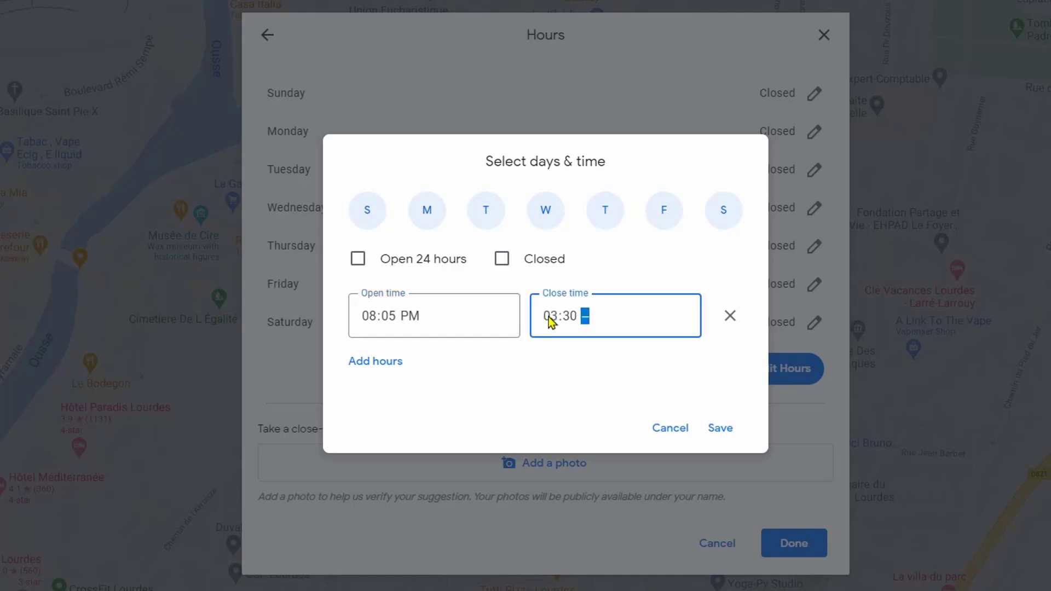
type("330p")
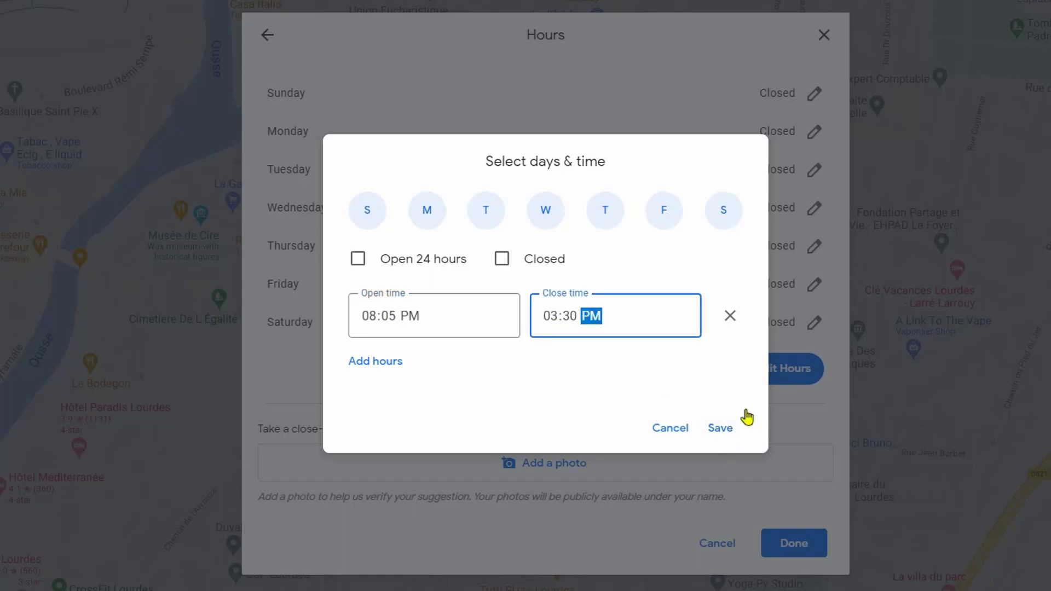
left_click(721, 430)
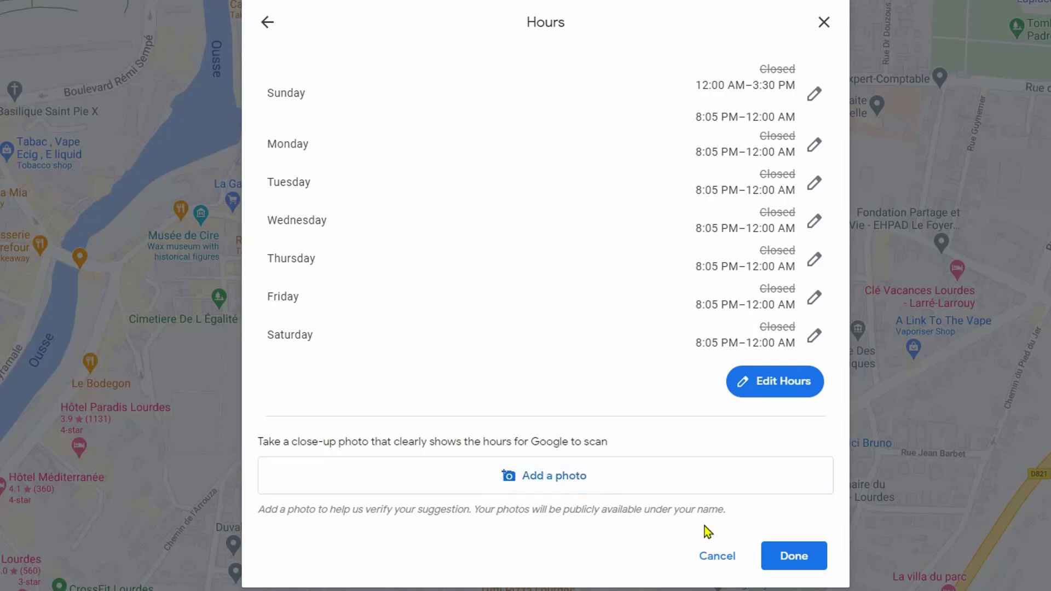
Confirm the hours, then enter a phone number and clear it, leaving the field blank
left_click(803, 563)
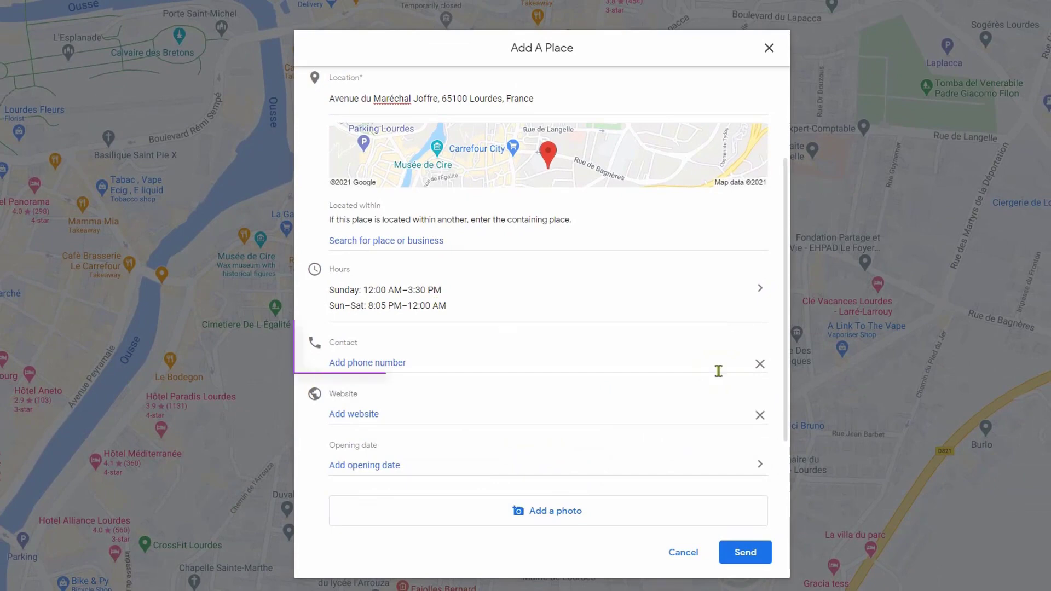
left_click(399, 363)
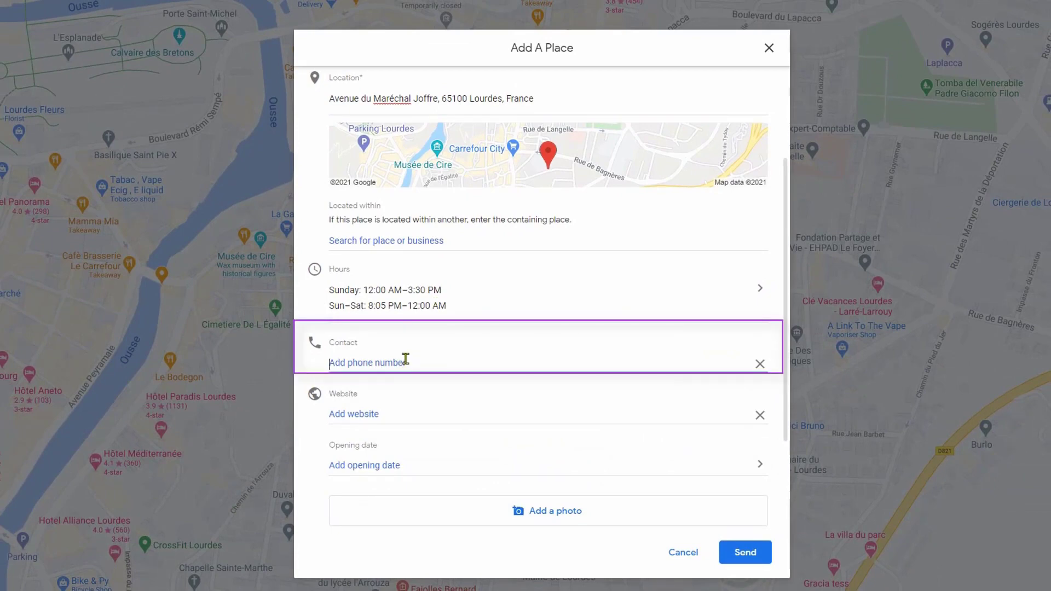
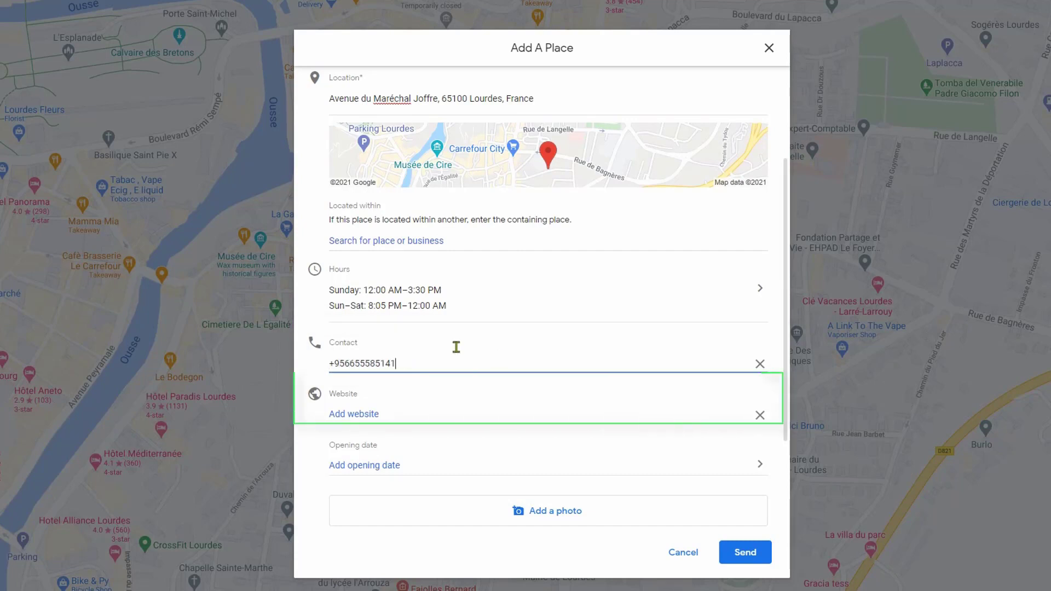
key("ctrl+a")
key("BackSpace")
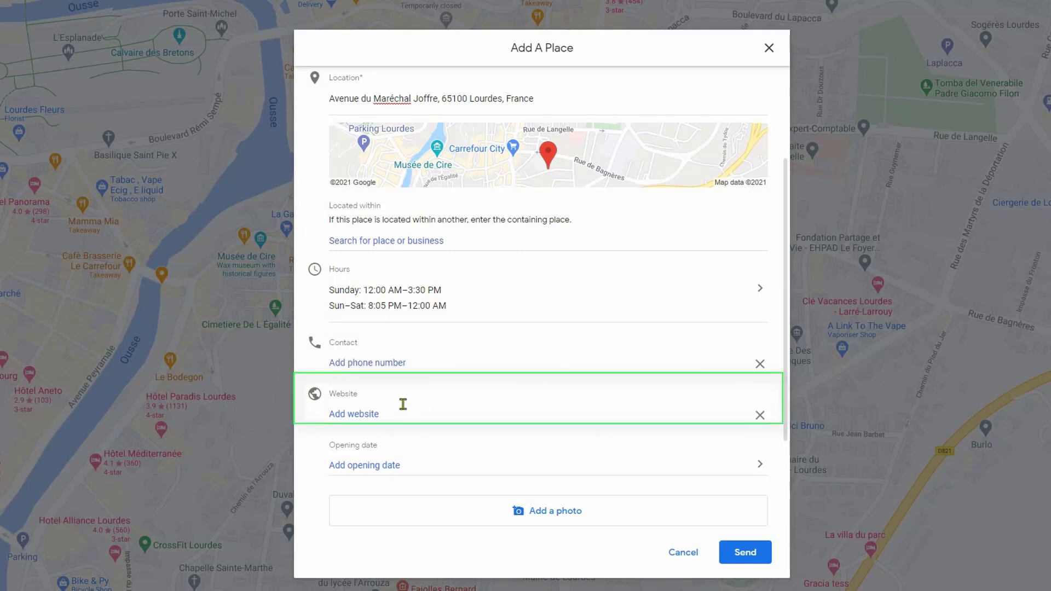
type("WWW.MADE4GEEK.COM")
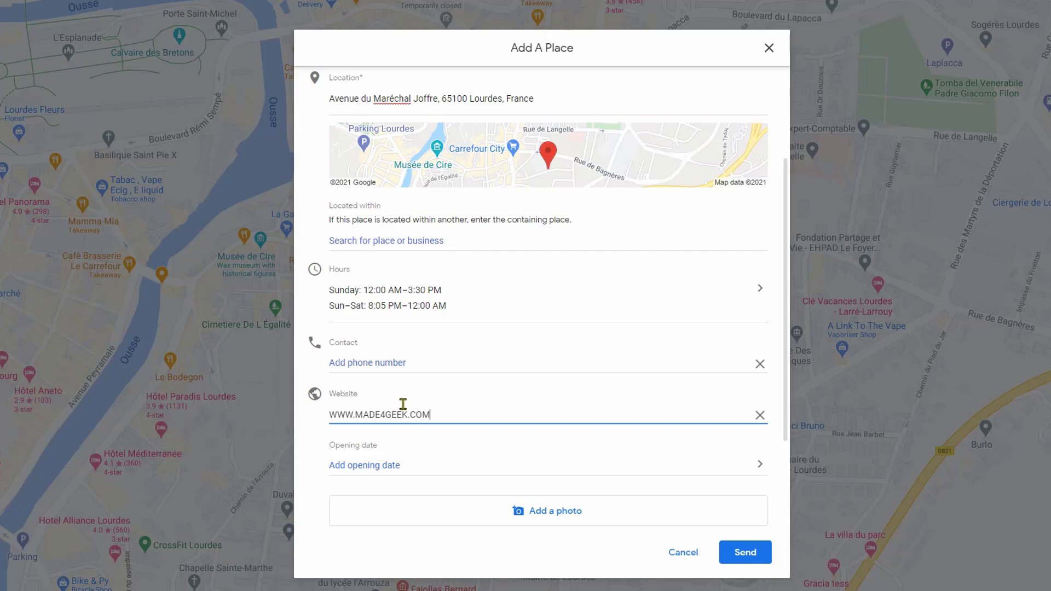
scroll(430, 419, "down", 3)
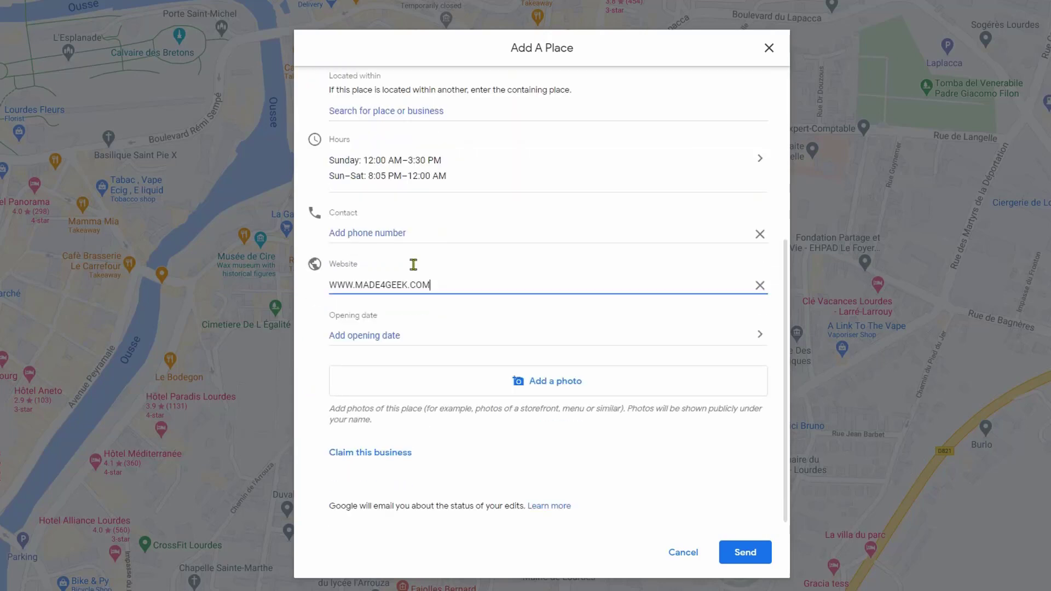
left_click(350, 312)
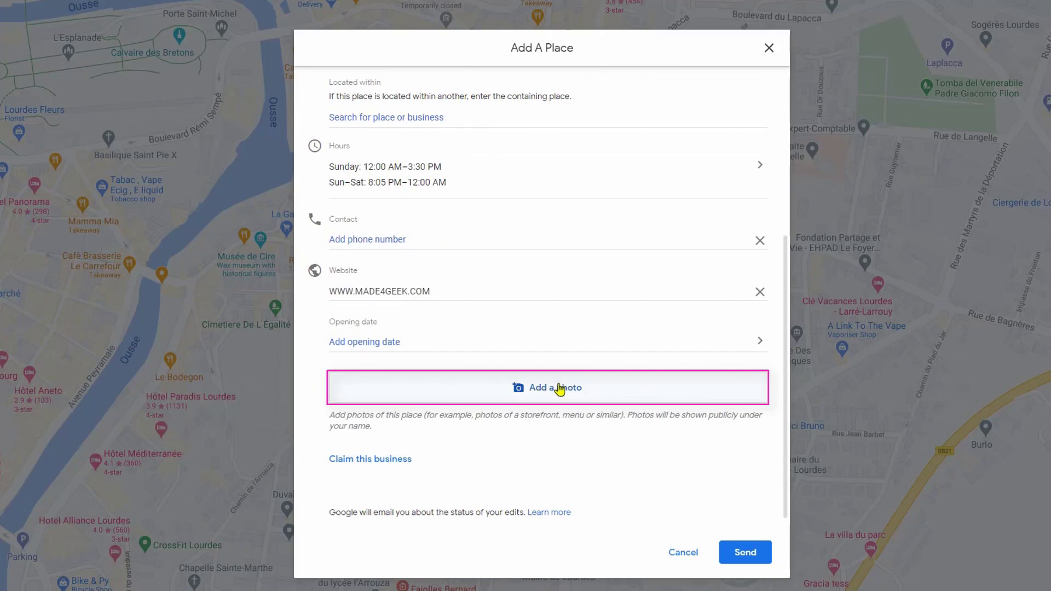
Attach Barr attika Naps (2) from the Downloads folder as the first photo
left_click(588, 395)
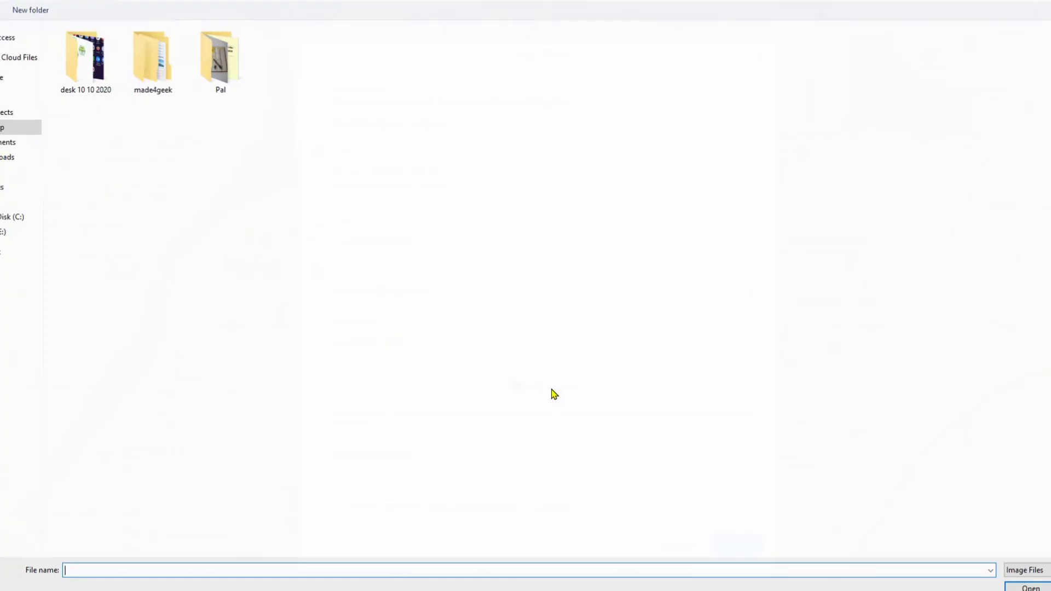
left_click(48, 176)
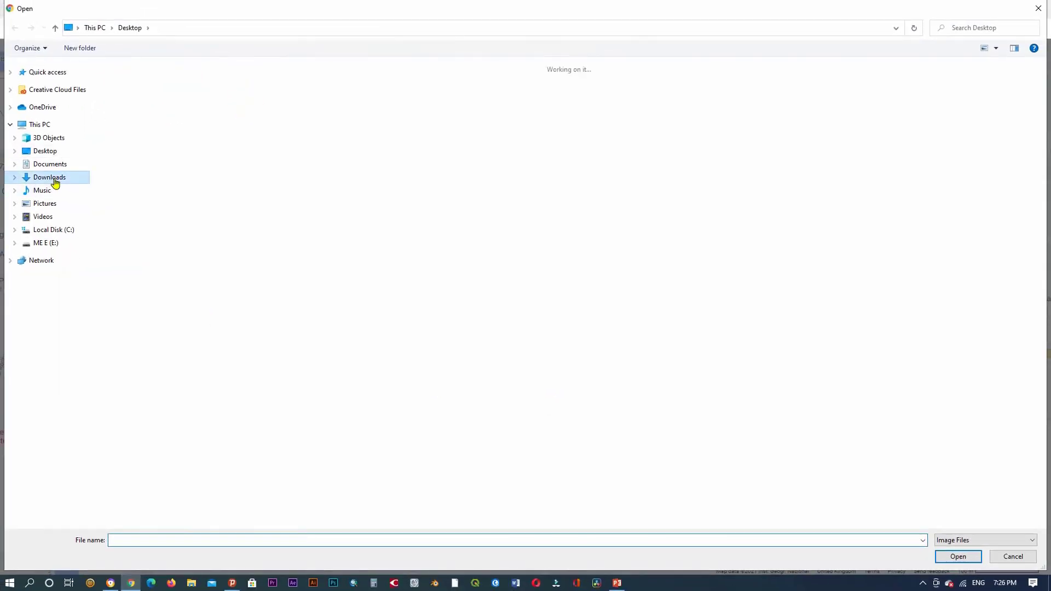
left_click(291, 150)
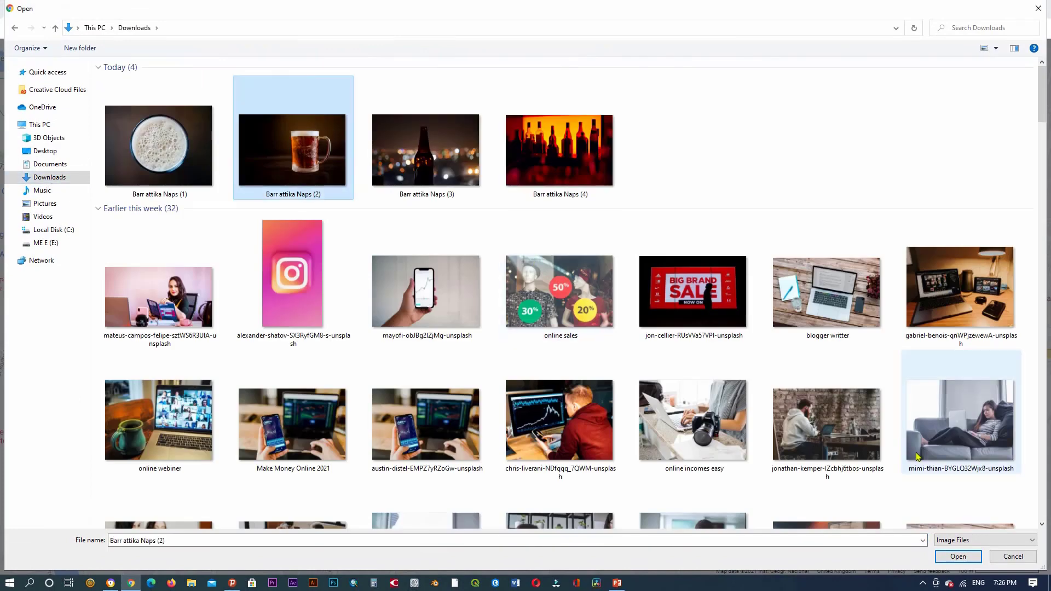
left_click(958, 556)
Add Barr attika Naps (1) and Barr attika Naps (4) as two more photos
left_click(366, 385)
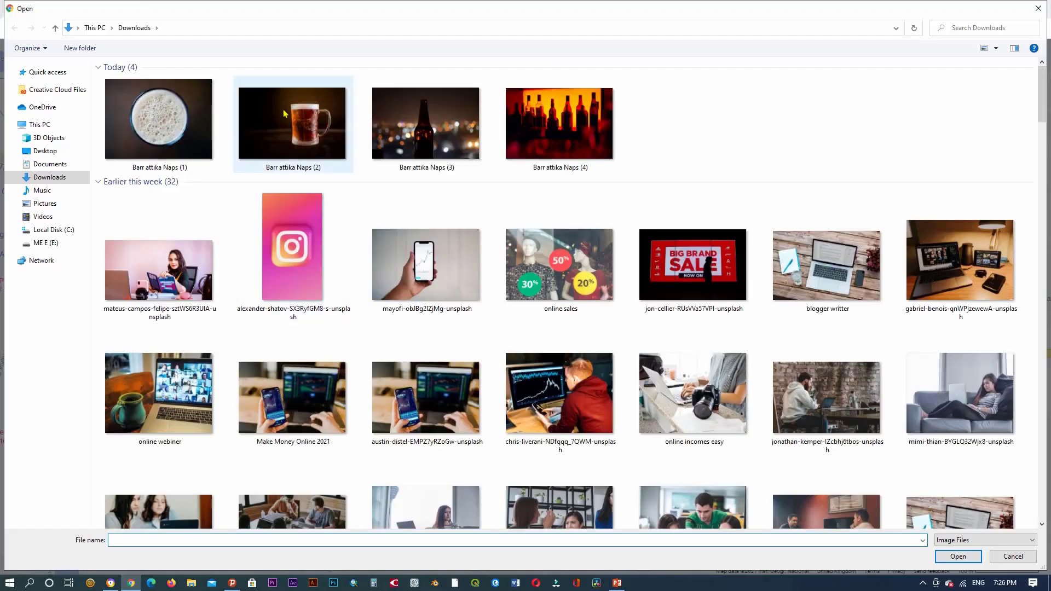
left_click(160, 117)
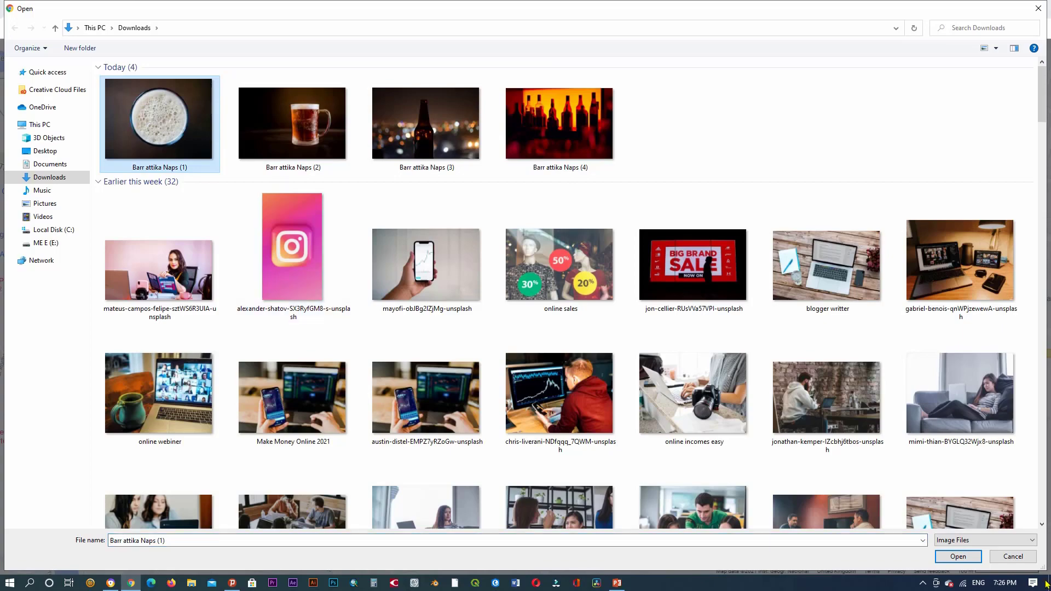
left_click(958, 556)
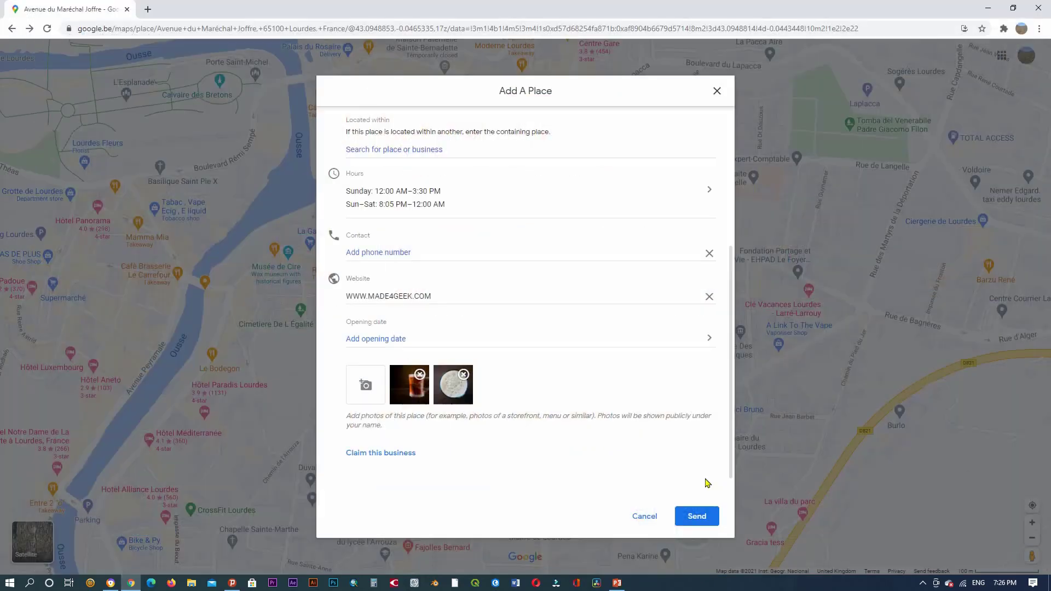
left_click(365, 385)
left_click(571, 132)
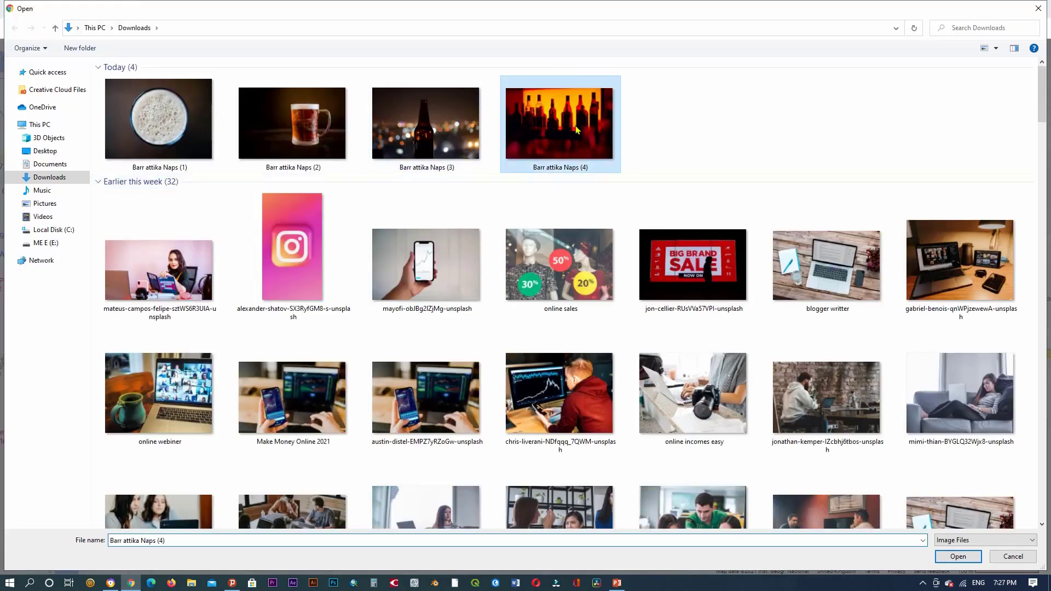
left_click(957, 556)
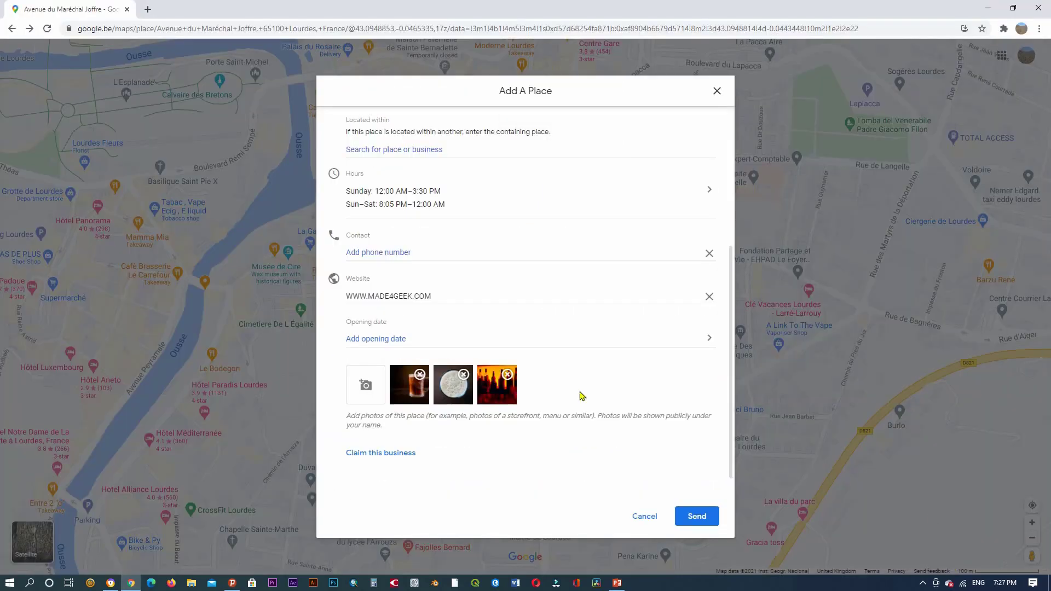
scroll(569, 334, "down", 1)
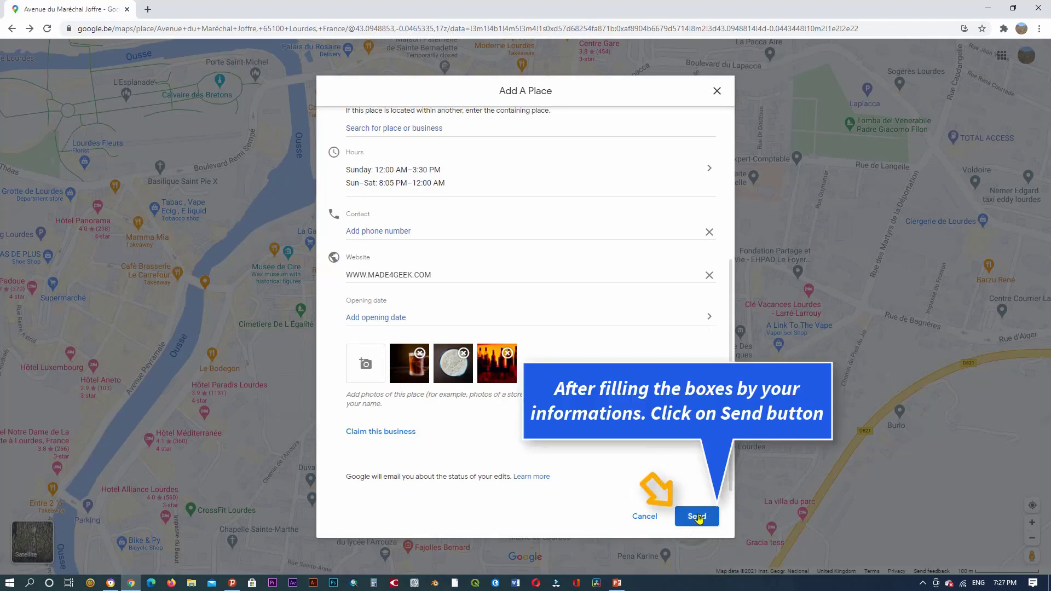
Send the Naps Bar suggestion and close the 'Thanks for improving Google Maps!' dialog
left_click(701, 517)
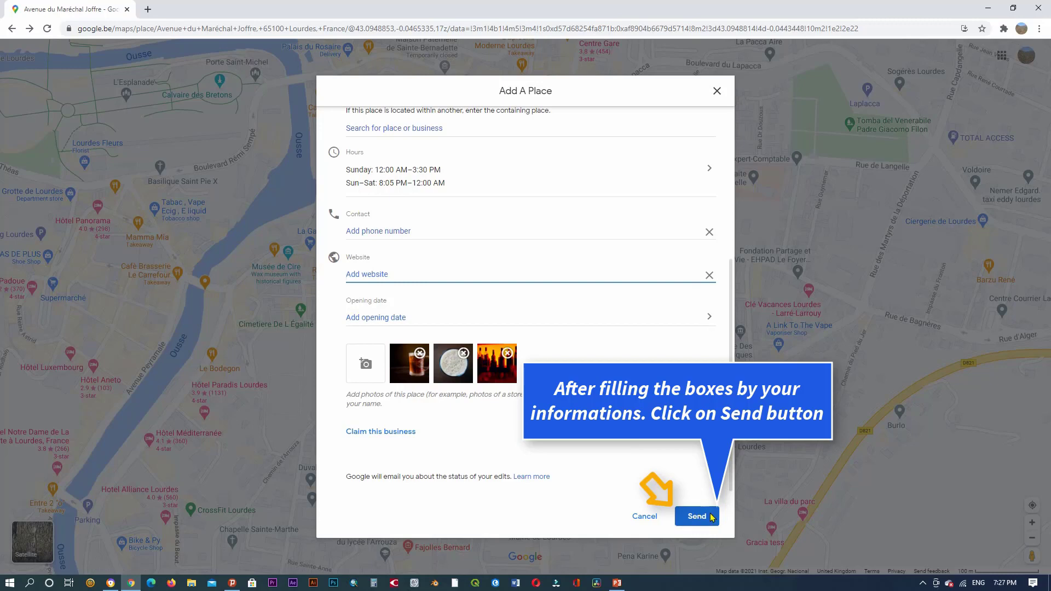
left_click(711, 516)
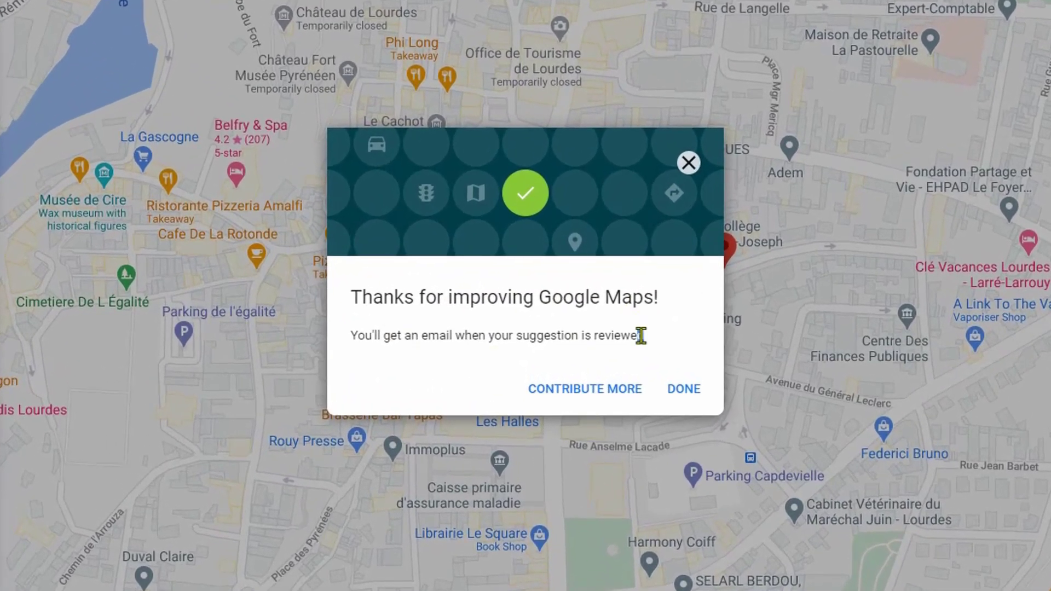
left_click_drag(593, 343, 395, 339)
left_click(300, 385)
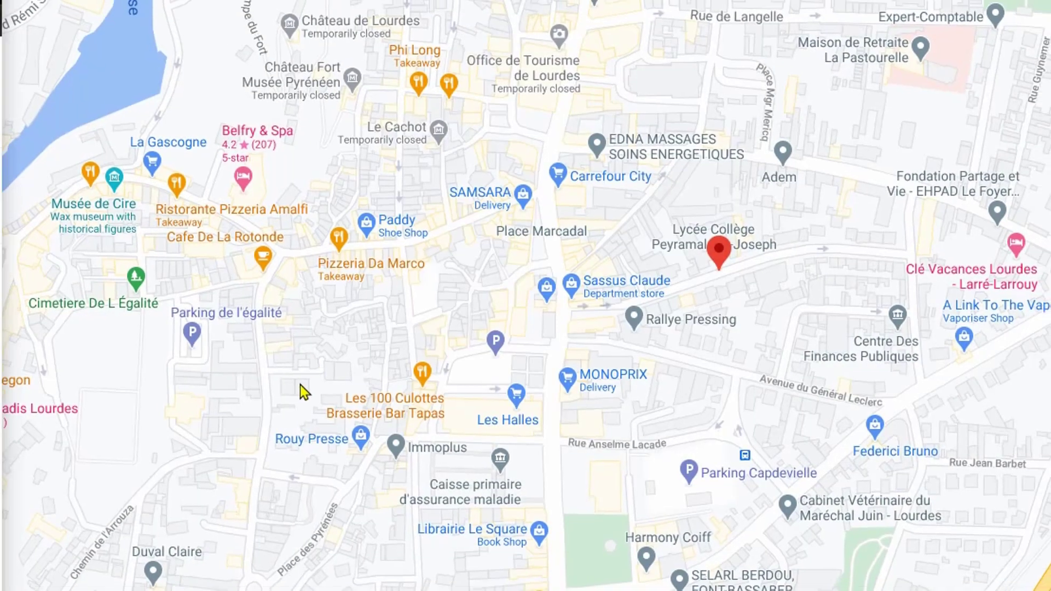